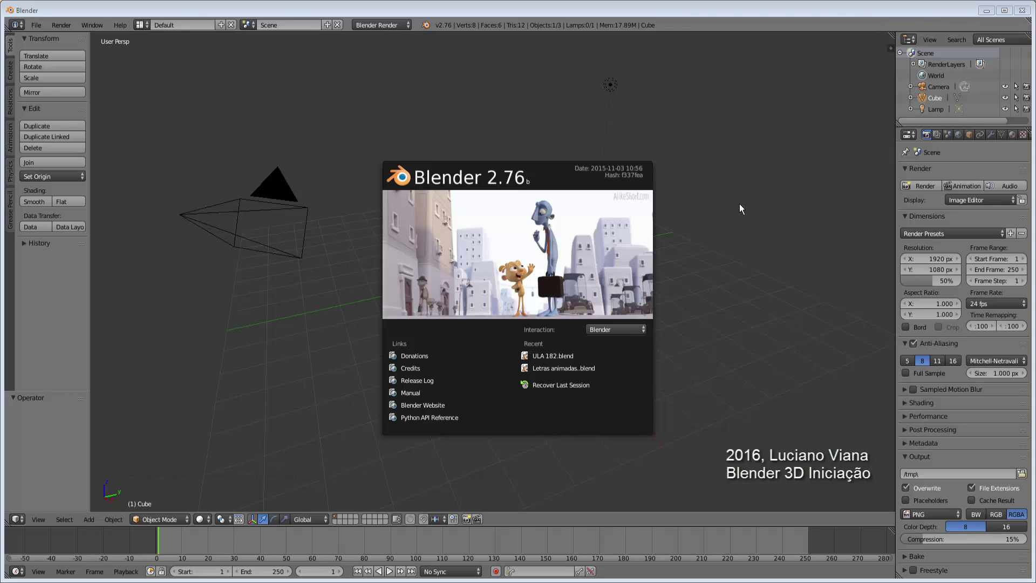
- Dismiss the splash screen, widen the properties editor and show the cube's physics settings
click(724, 167)
drag(896, 176, 840, 177)
click(995, 136)
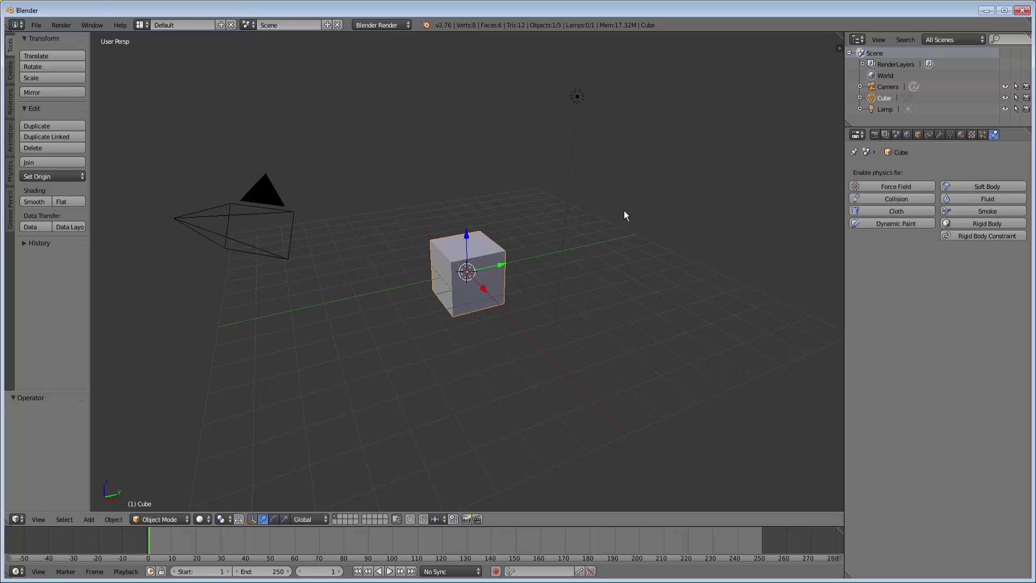
- Delete the default cube from the scene
key(s)
right_click(556, 225)
key(x)
click(557, 225)
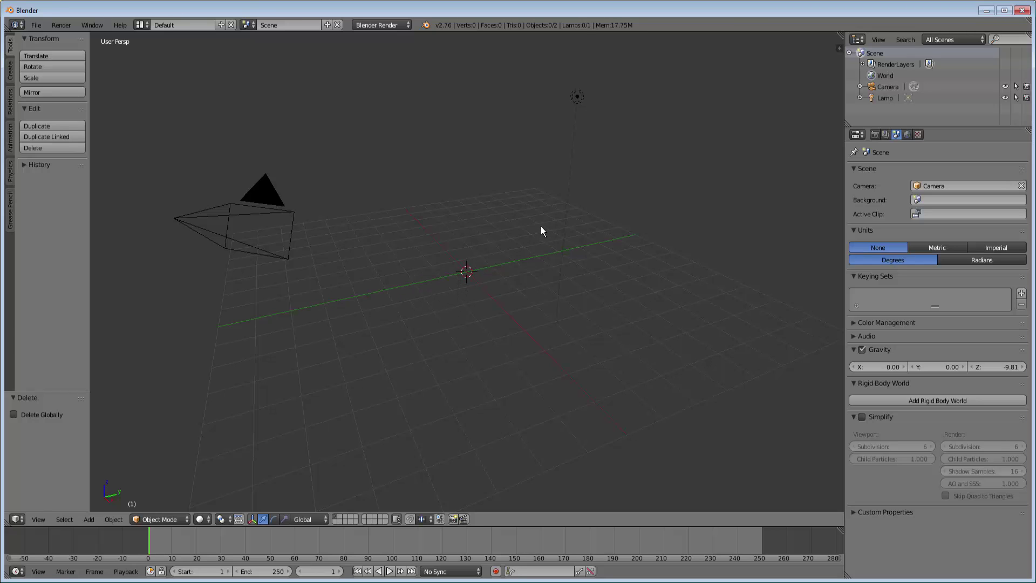
- Add a text object to the scene at the 3D cursor
key(shift+a)
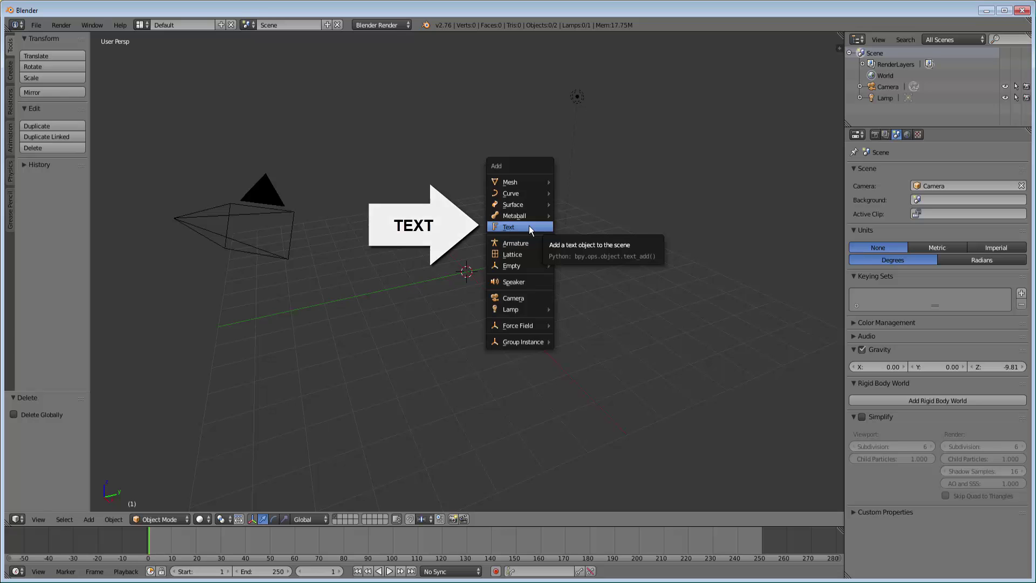
click(529, 227)
scroll(545, 286, up, 5)
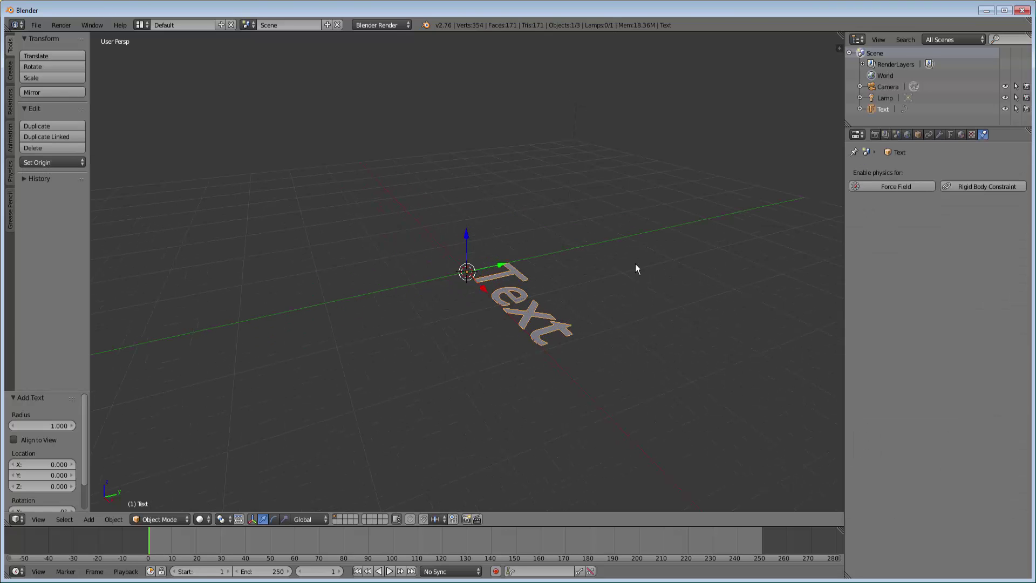
- Rotate the text object 90 degrees about the global X axis so it stands upright
key(r)
key(x)
key(9)
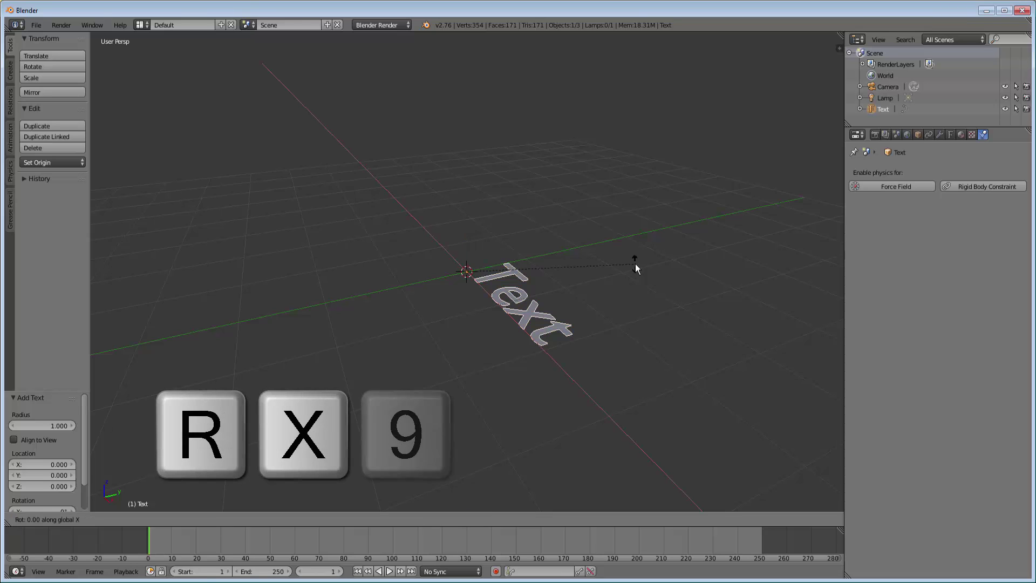
key(0)
click(635, 263)
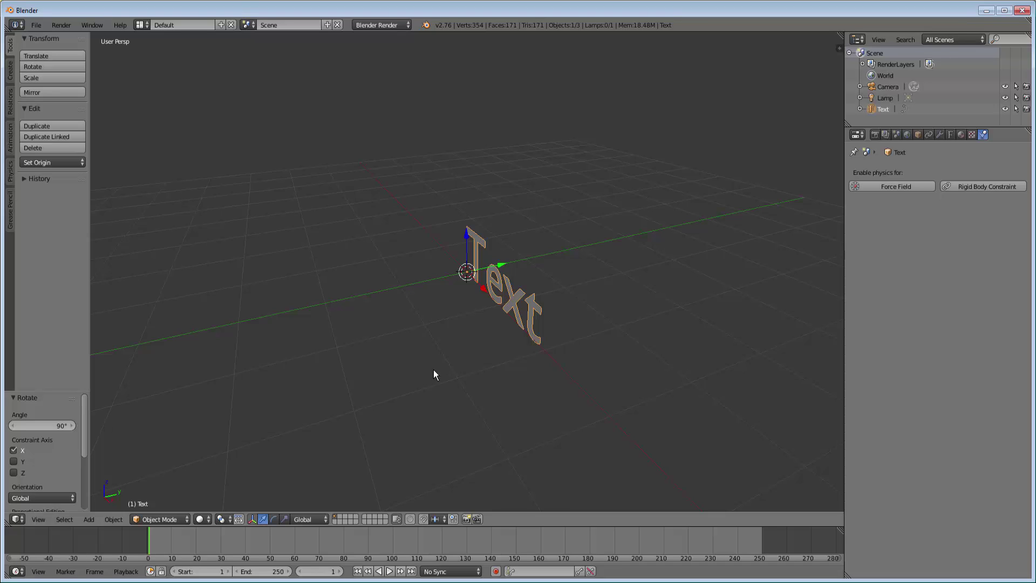
- Change the text object's wording to "Texto" in Edit Mode and return to Object Mode
click(150, 520)
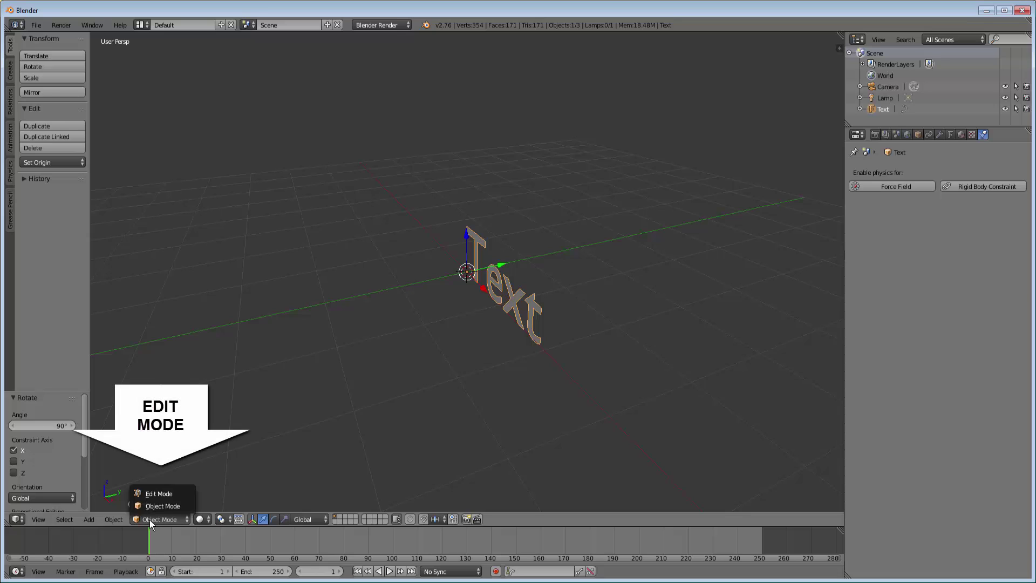
click(162, 494)
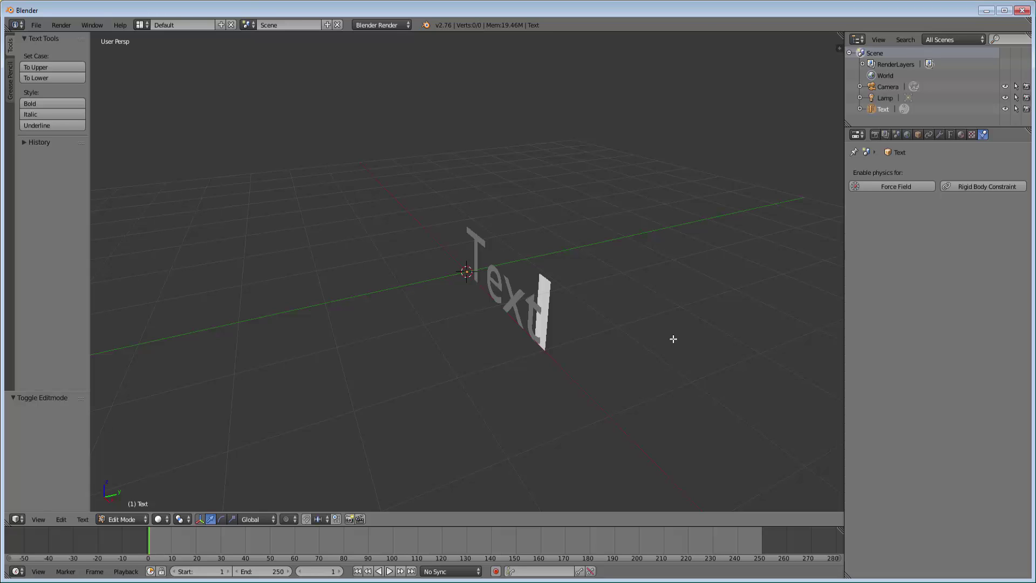
key(BackSpace)
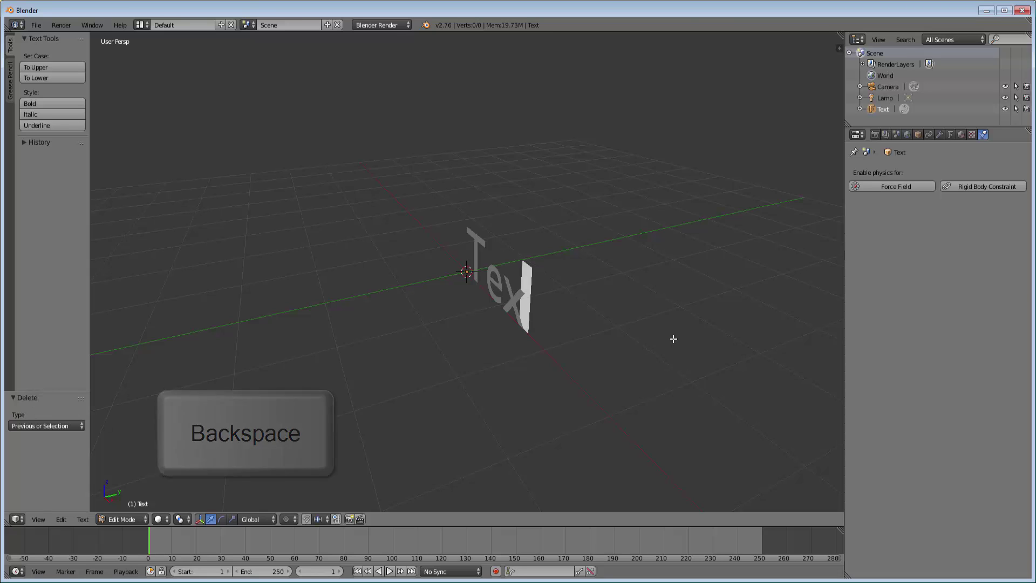
text(to)
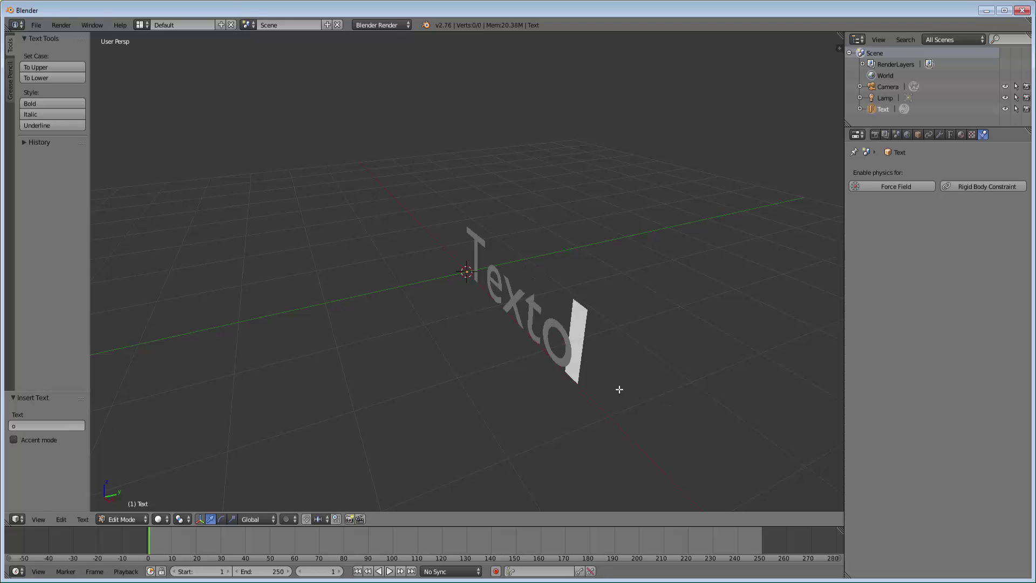
click(123, 521)
click(128, 507)
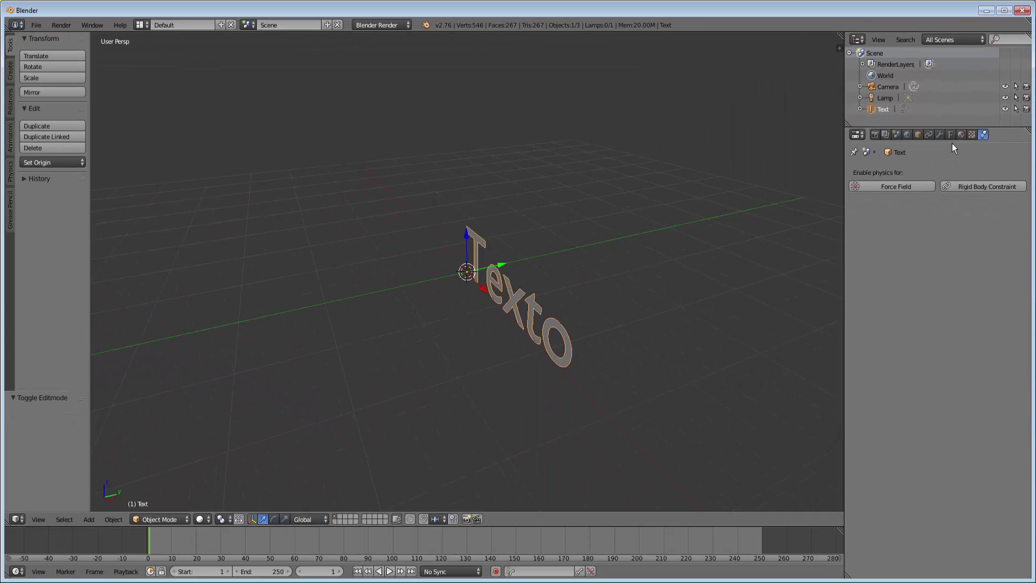
- Give the text an extrusion of 0.055 and set its paragraph alignment to Center
click(951, 135)
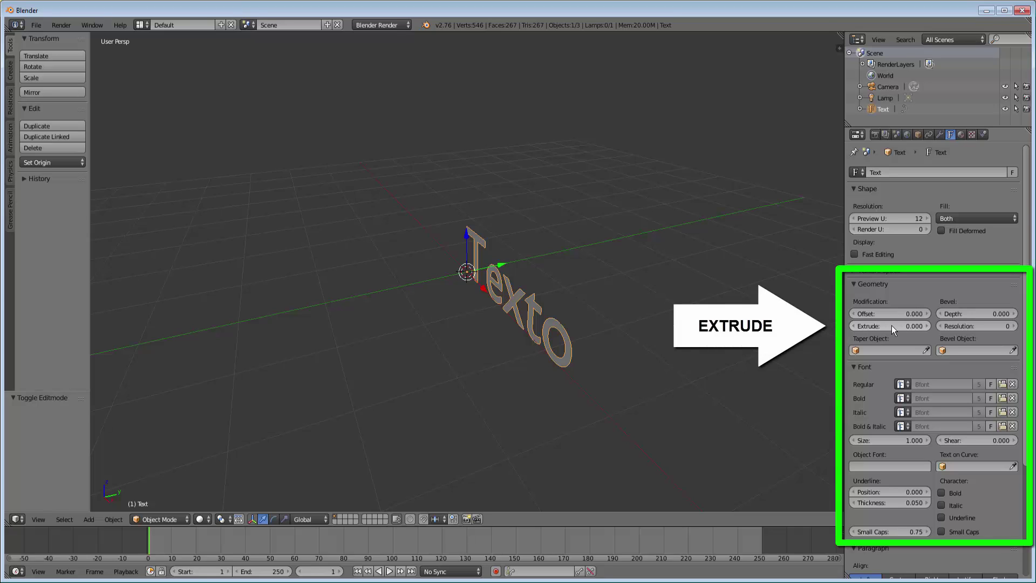
drag(891, 325, 892, 325)
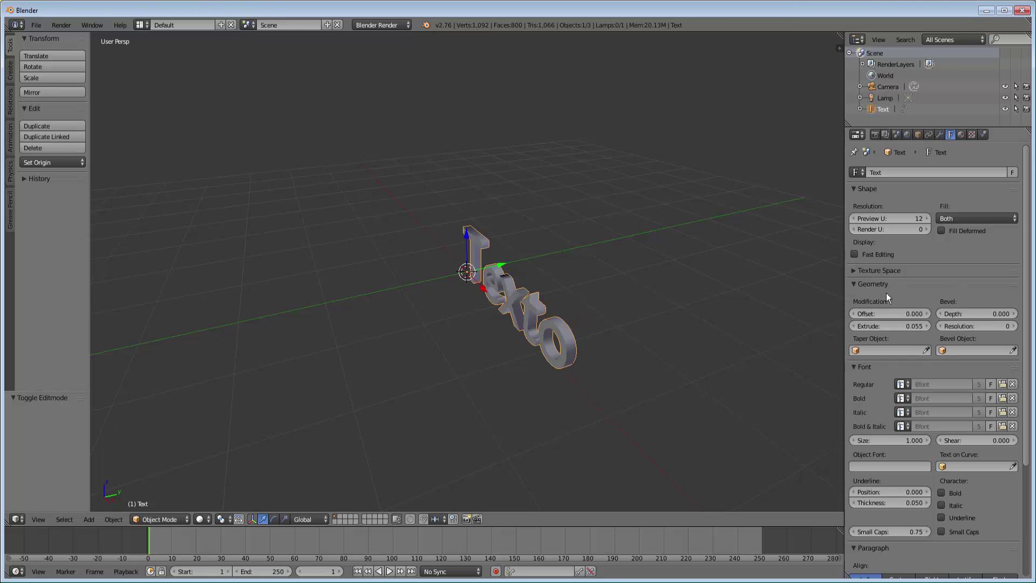
scroll(902, 300, down, 6)
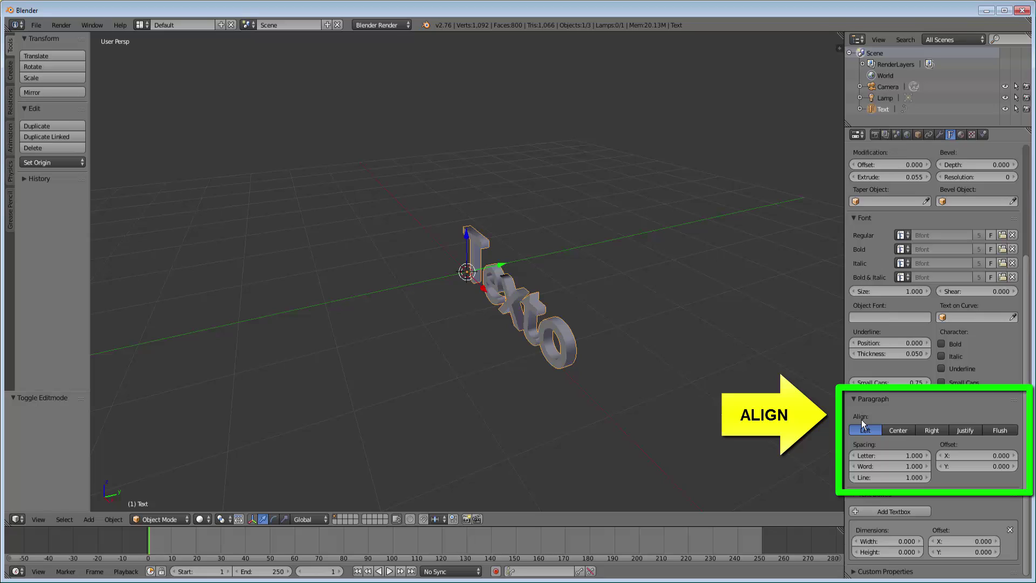
click(900, 430)
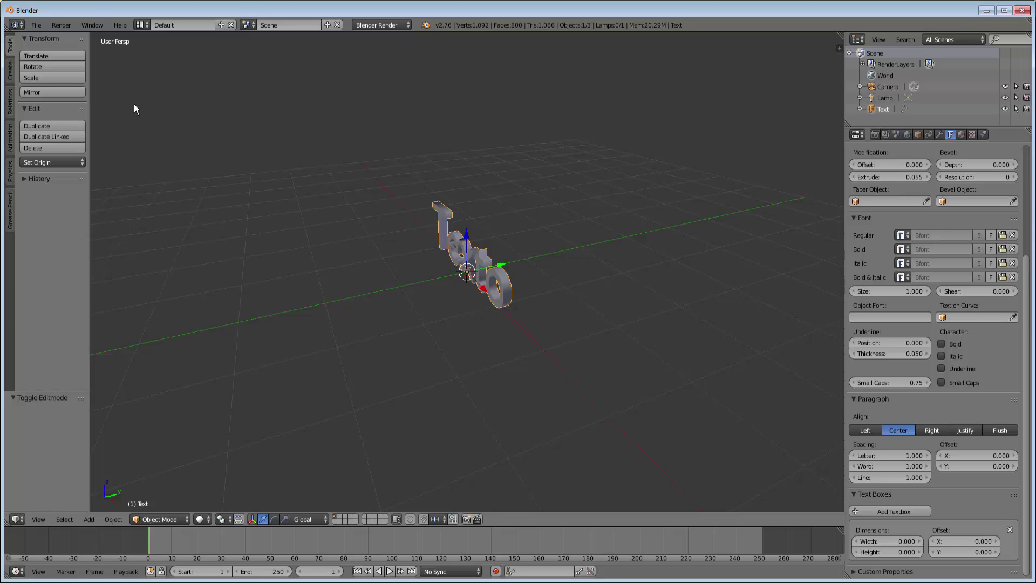
- Switch the 3D viewport to the front view in orthographic projection
click(41, 519)
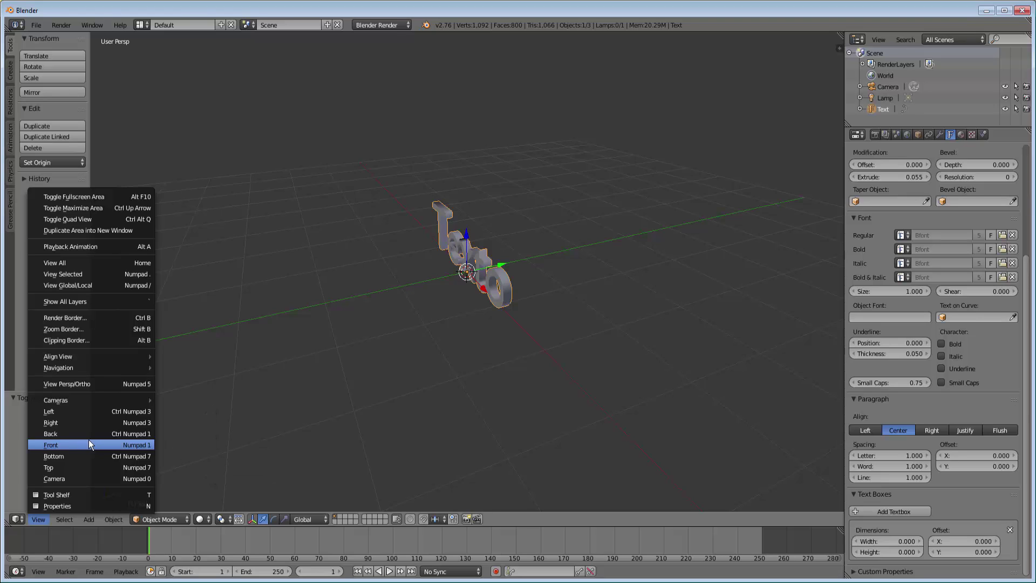
click(88, 445)
click(36, 519)
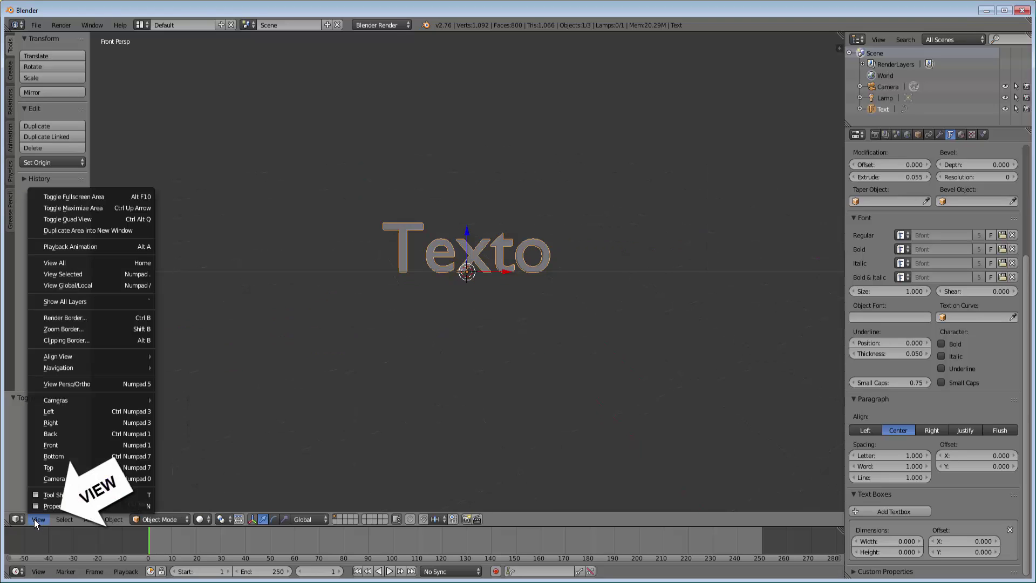
click(82, 384)
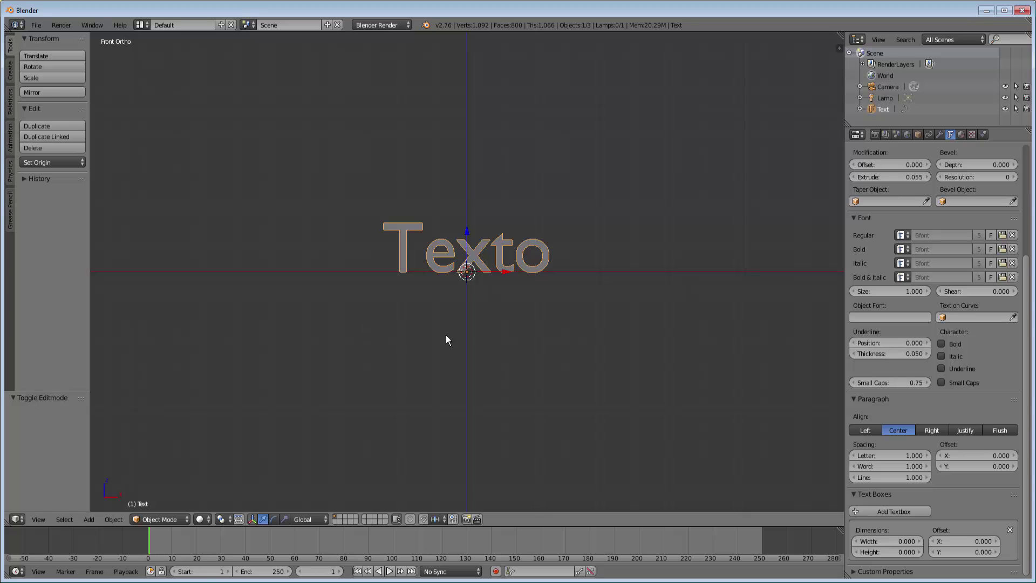
- Convert the text object to a mesh with Mesh from Curve/Meta/Surf/Text
scroll(446, 340, up, 1)
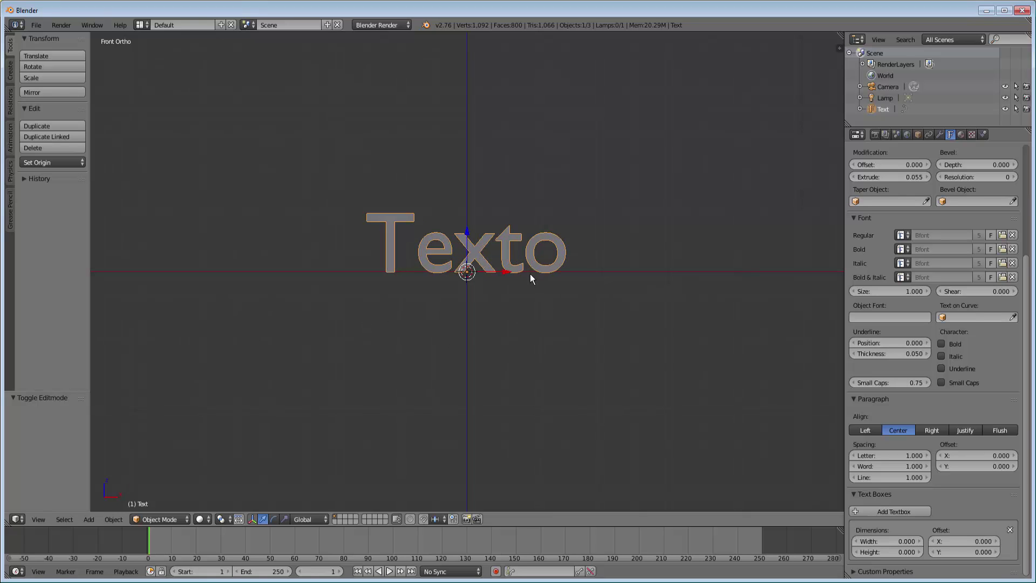
scroll(530, 284, up, 1)
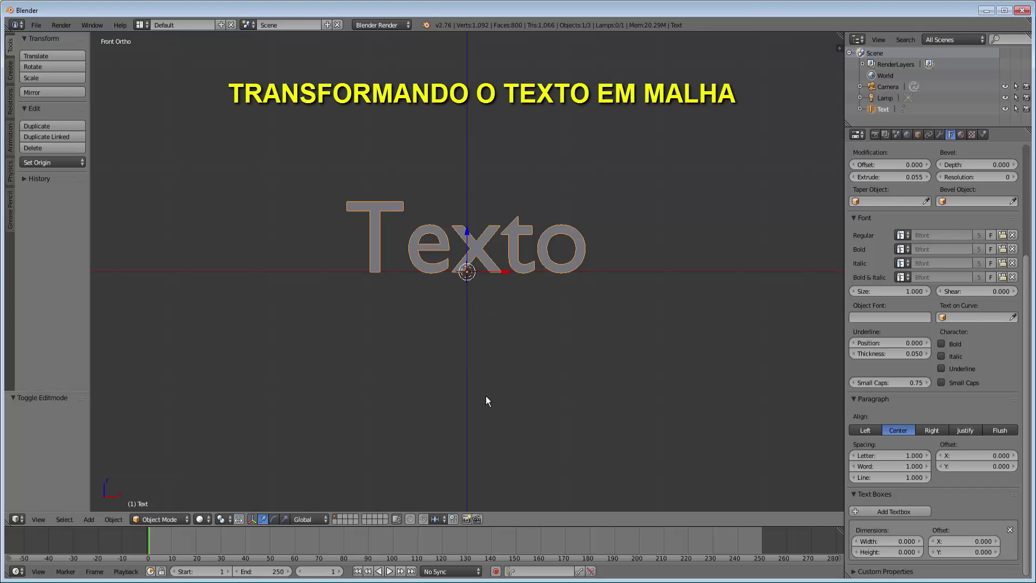
key(alt+c)
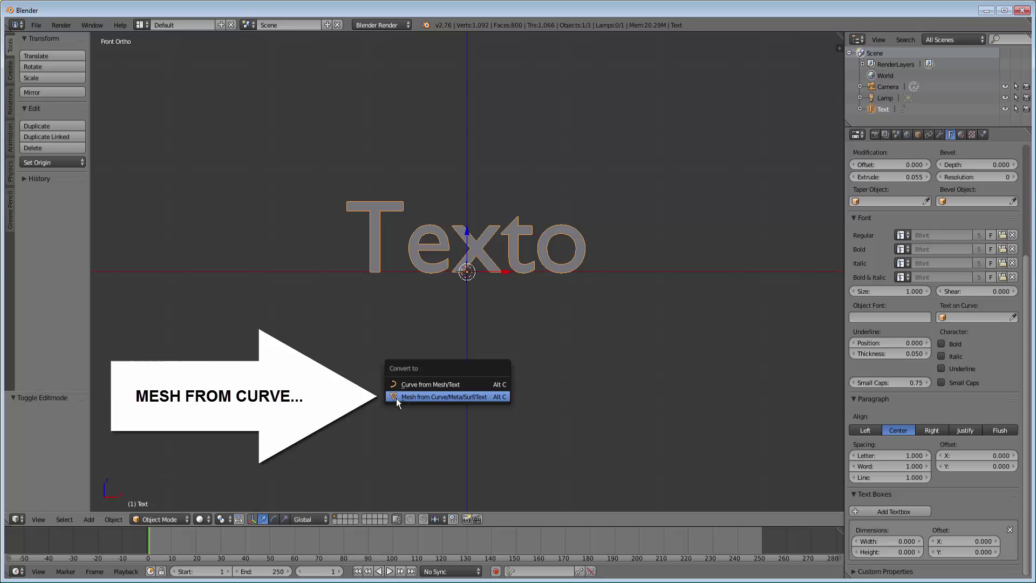
click(431, 400)
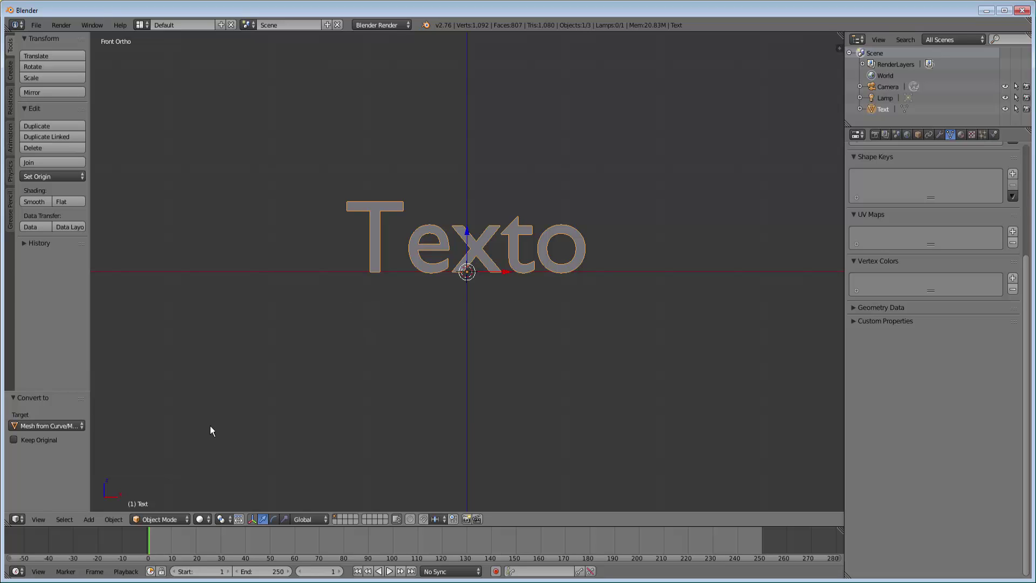
- Select the whole text mesh in Edit Mode and remove its doubled vertices
click(171, 520)
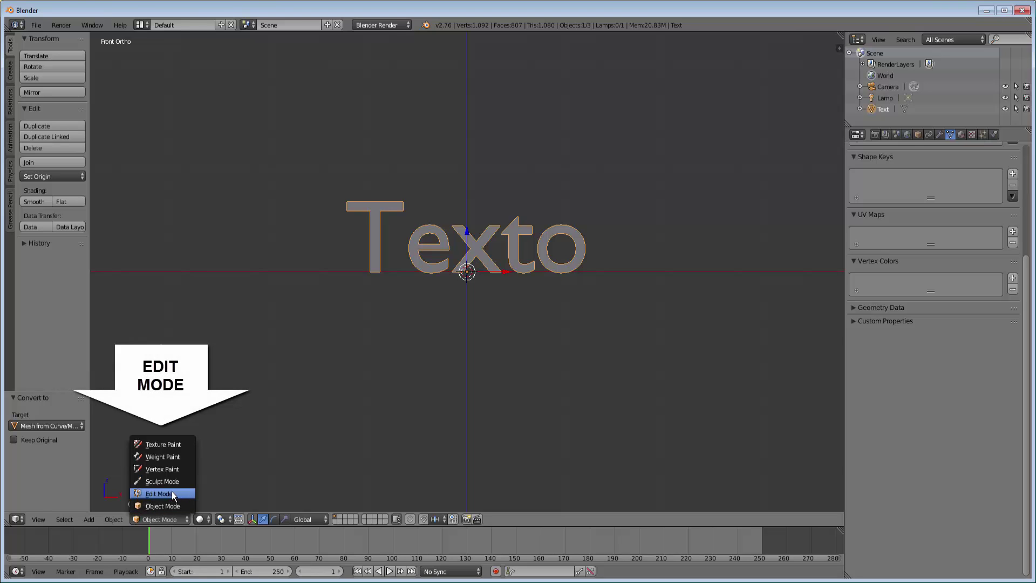
click(172, 493)
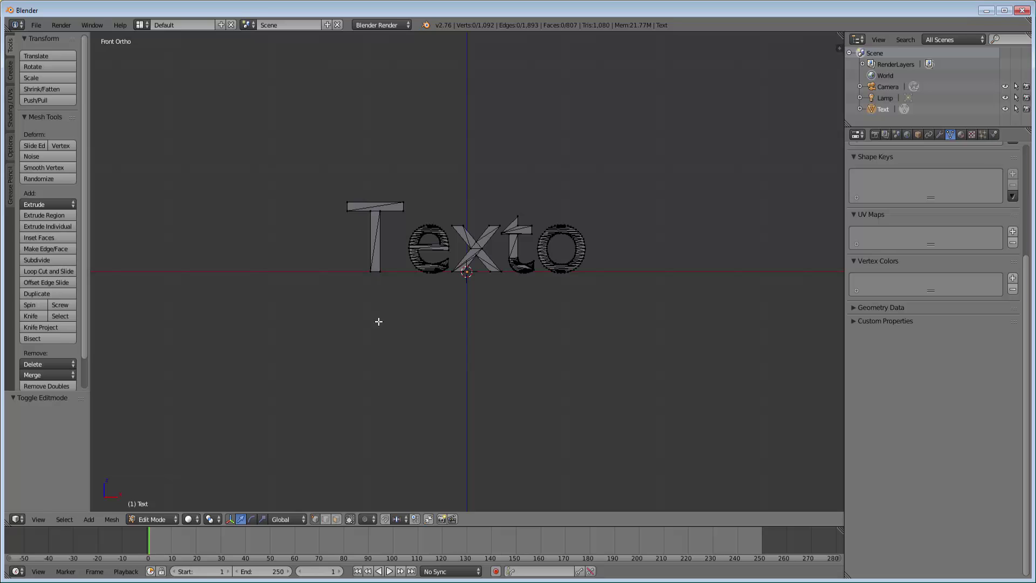
key(a)
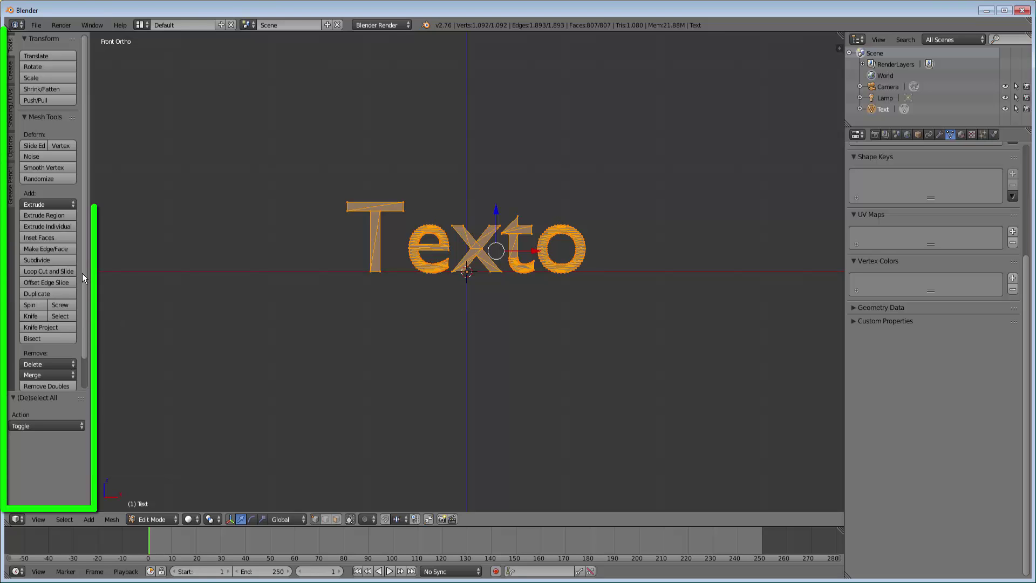
scroll(83, 262, down, 3)
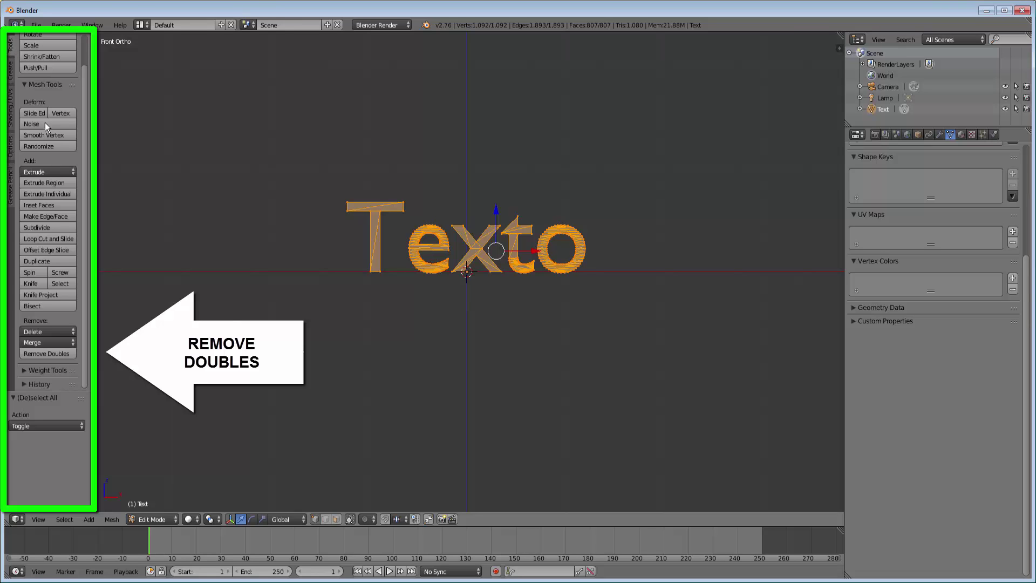
click(53, 354)
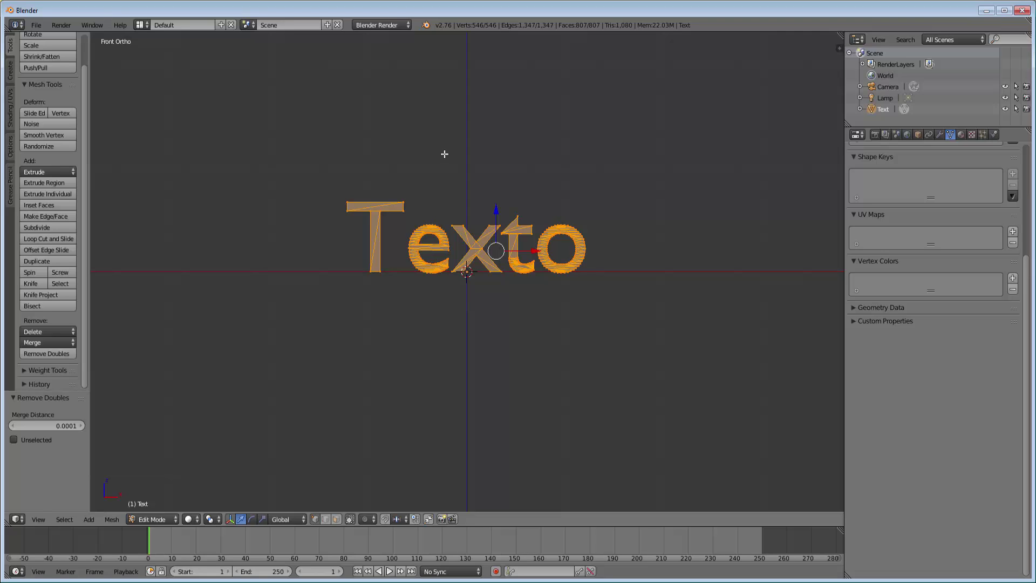
- Make the text mesh's normals consistent and return to Object Mode
key(ctrl+n)
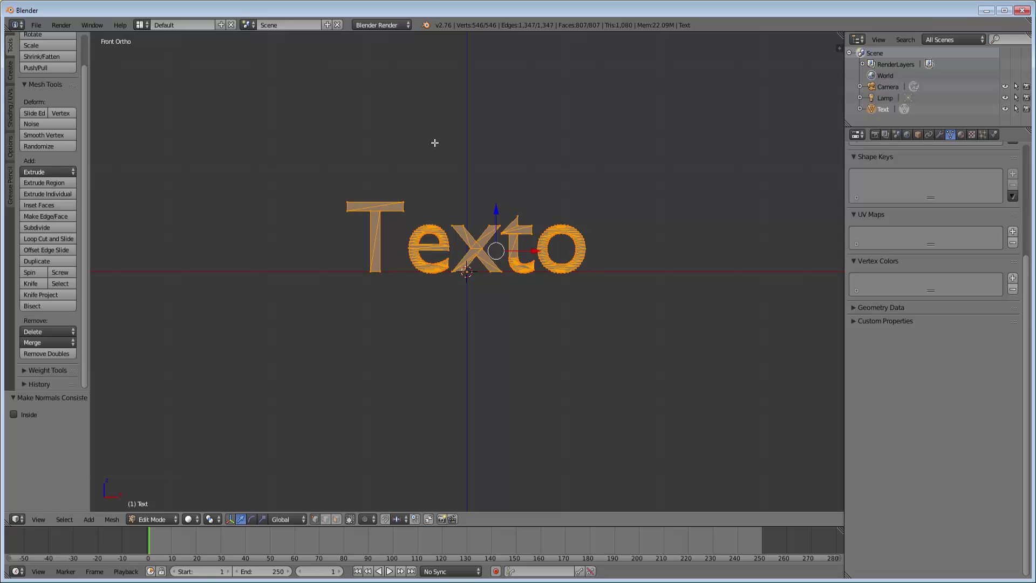
click(161, 520)
click(163, 507)
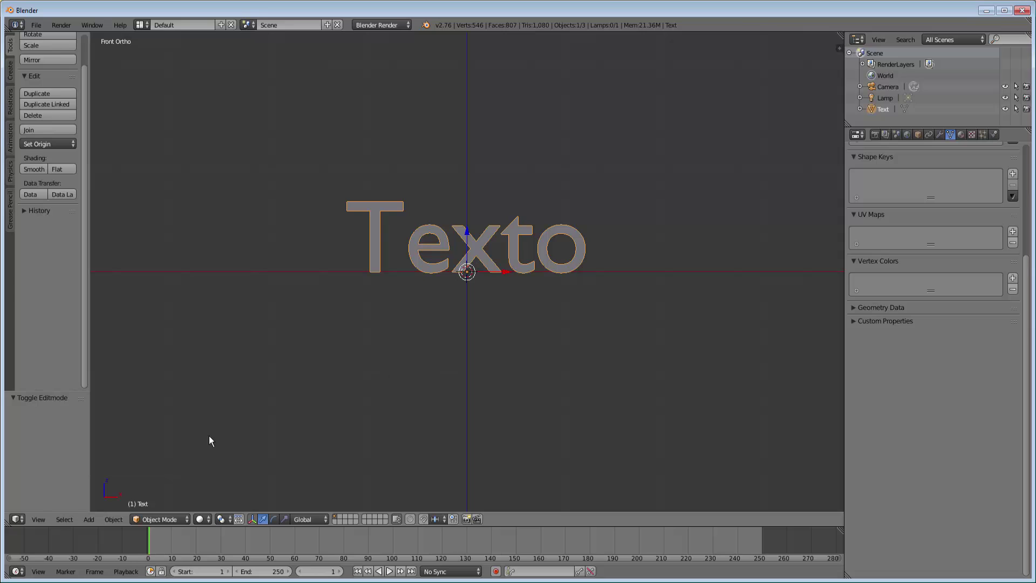
- Apply the Quick Smoke effect to the text mesh
click(115, 520)
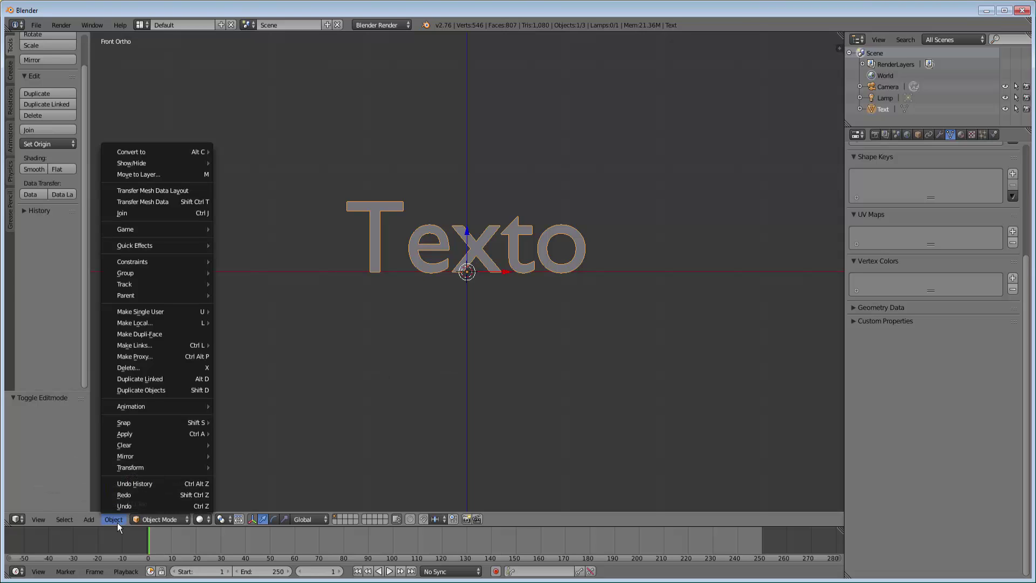
mouse_move(136, 247)
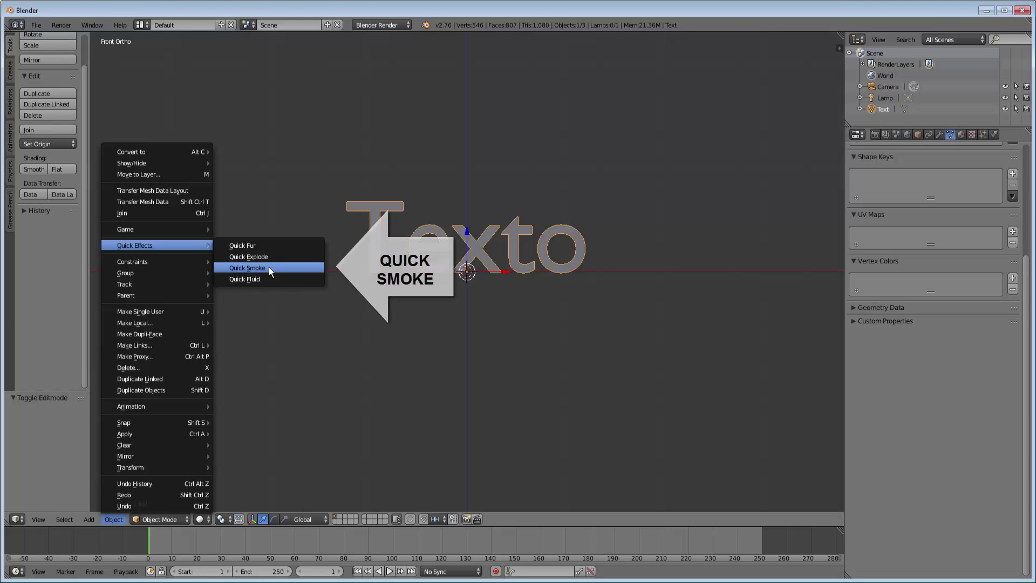
click(268, 267)
scroll(422, 329, down, 5)
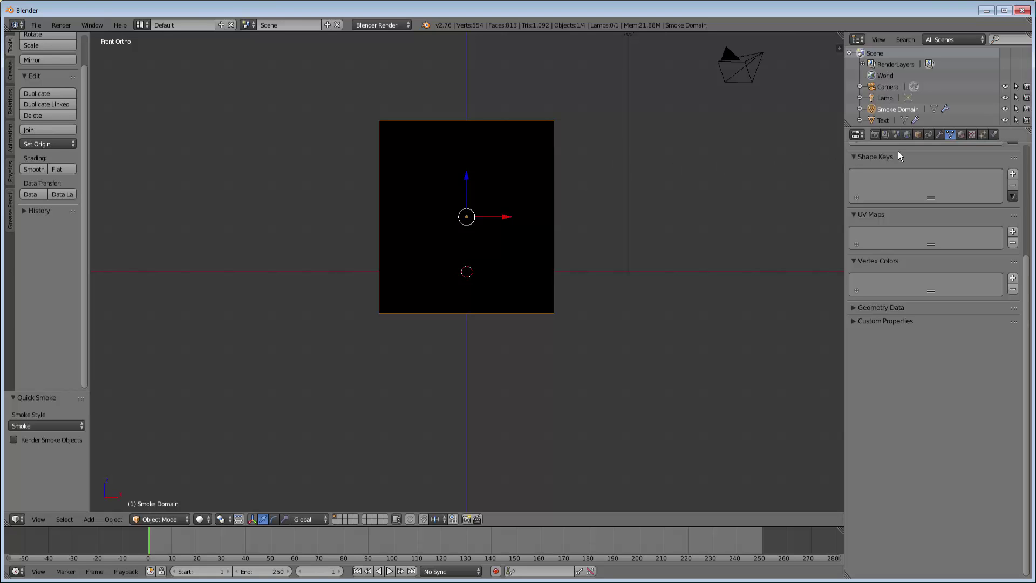
- Enable Smoke Adaptive Domain and Smoke High Resolution in the smoke domain's physics settings
click(995, 137)
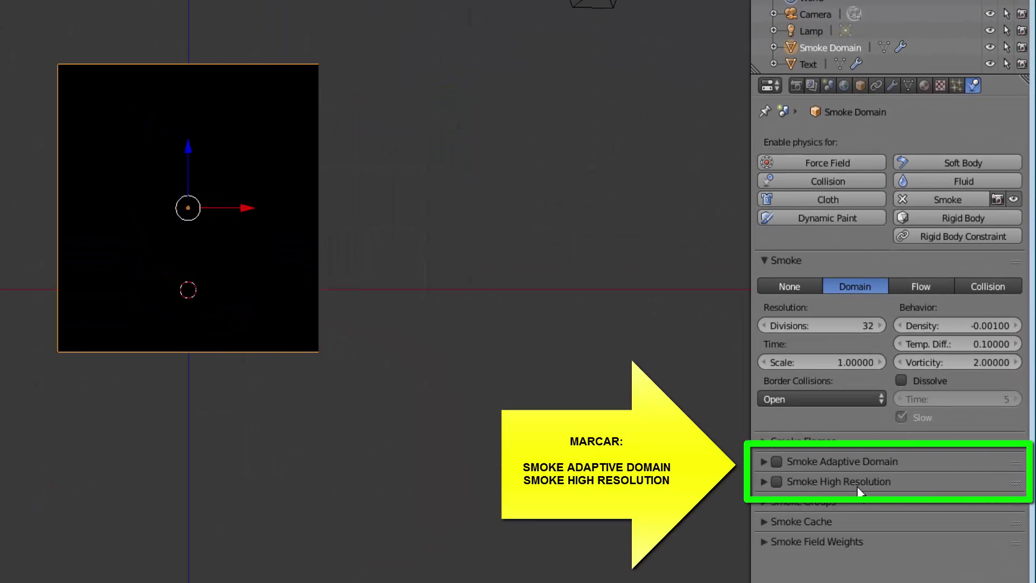
click(777, 461)
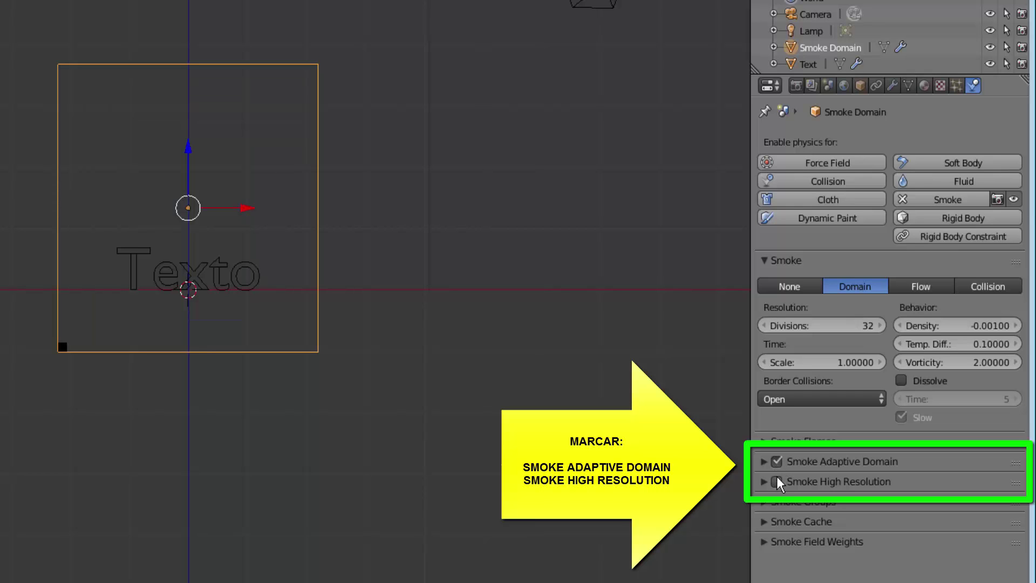
click(776, 482)
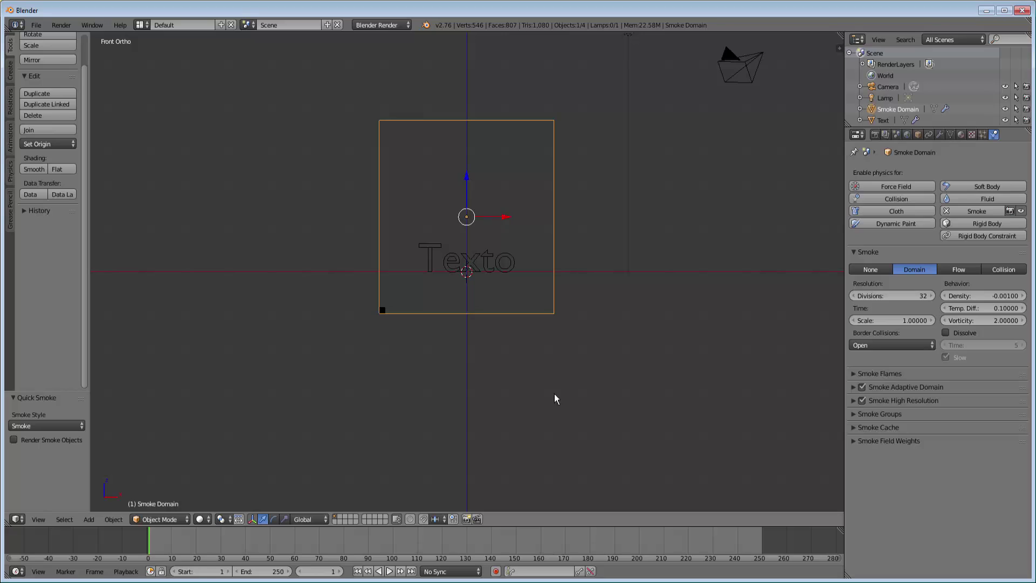
- Select the smoke domain around the text and enlarge the timeline area below the 3D view
right_click(490, 266)
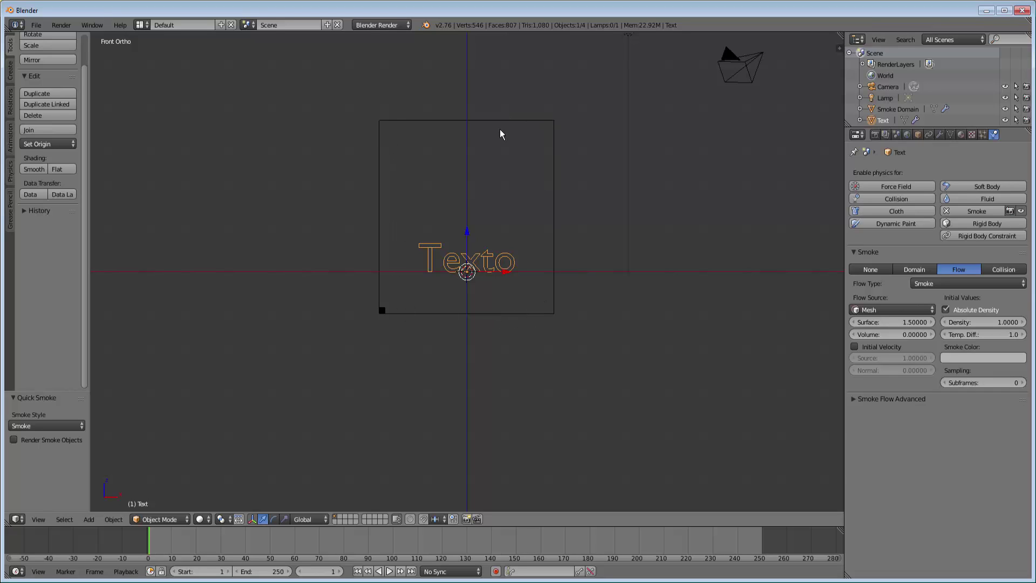
right_click(486, 309)
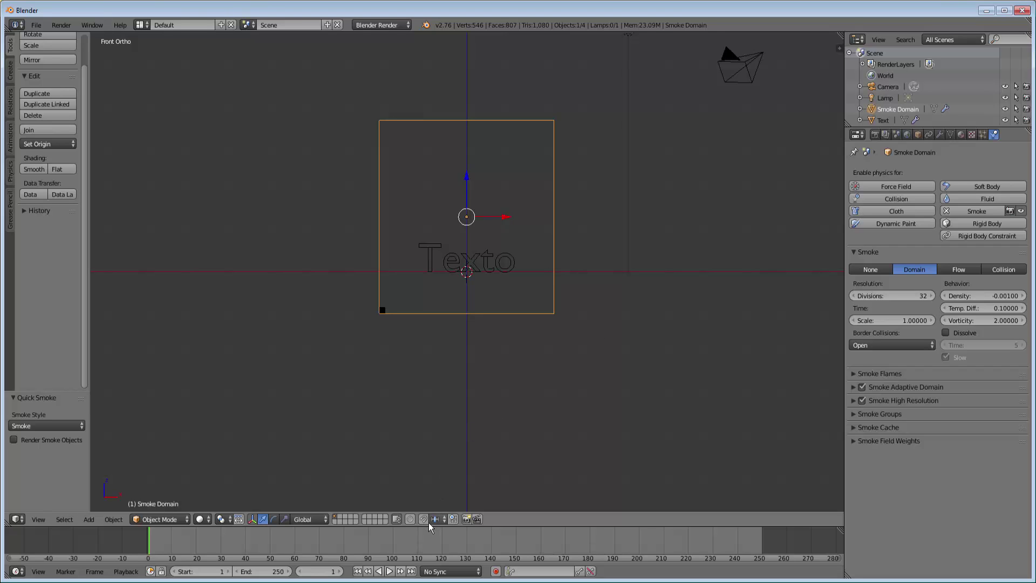
drag(427, 526, 427, 475)
- Preview the smoke animation in the 3D view and pause it at frame 46
key(alt+a)
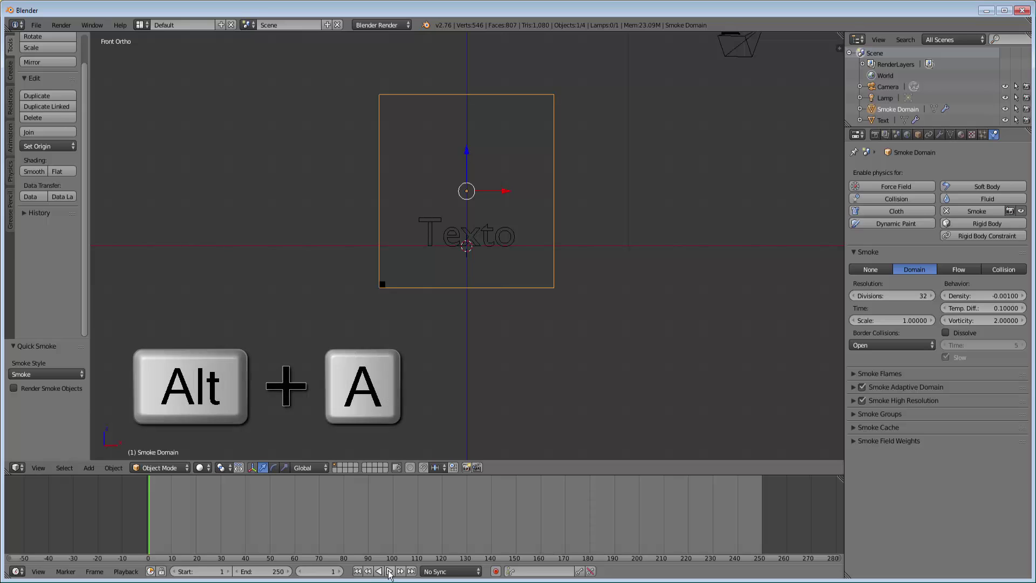
click(387, 572)
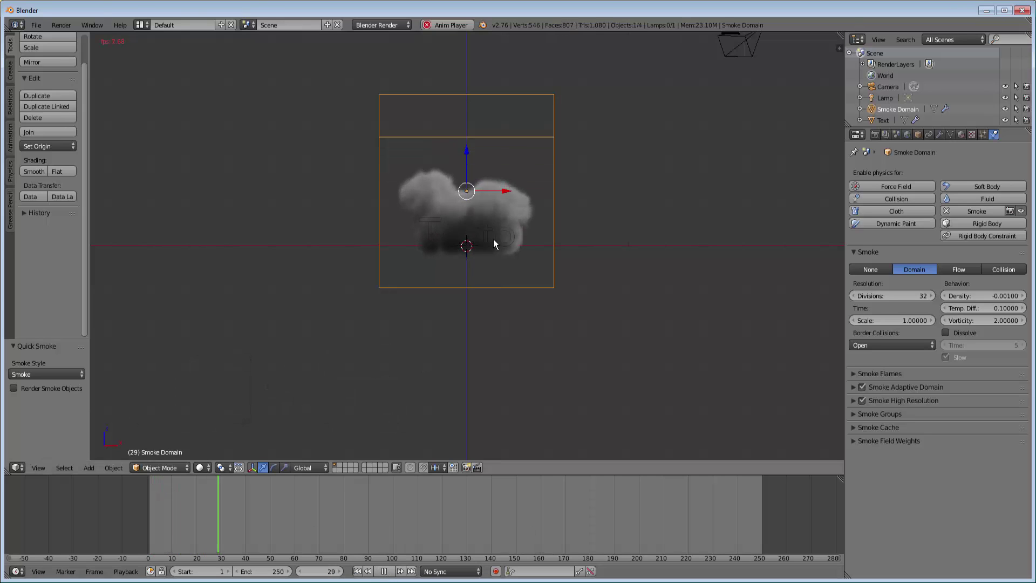
click(384, 571)
- Render the current smoke frame, close the render and return the timeline to frame 1
key(F12)
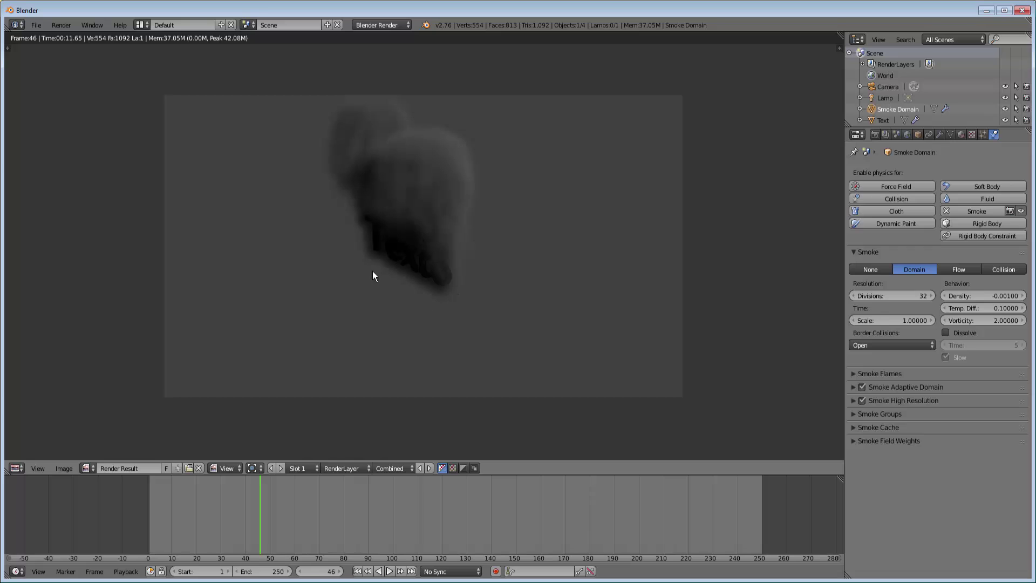
key(Escape)
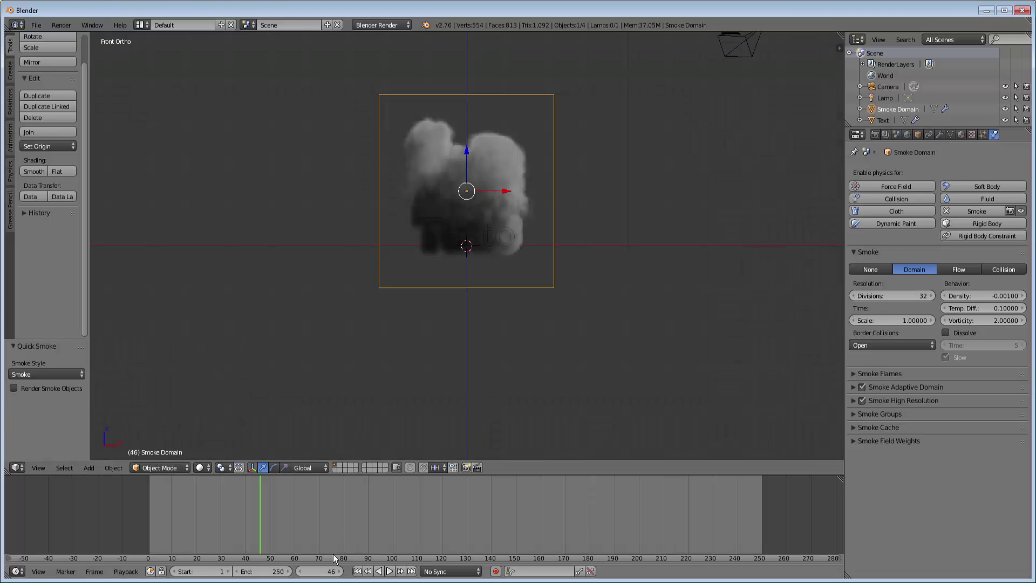
click(358, 571)
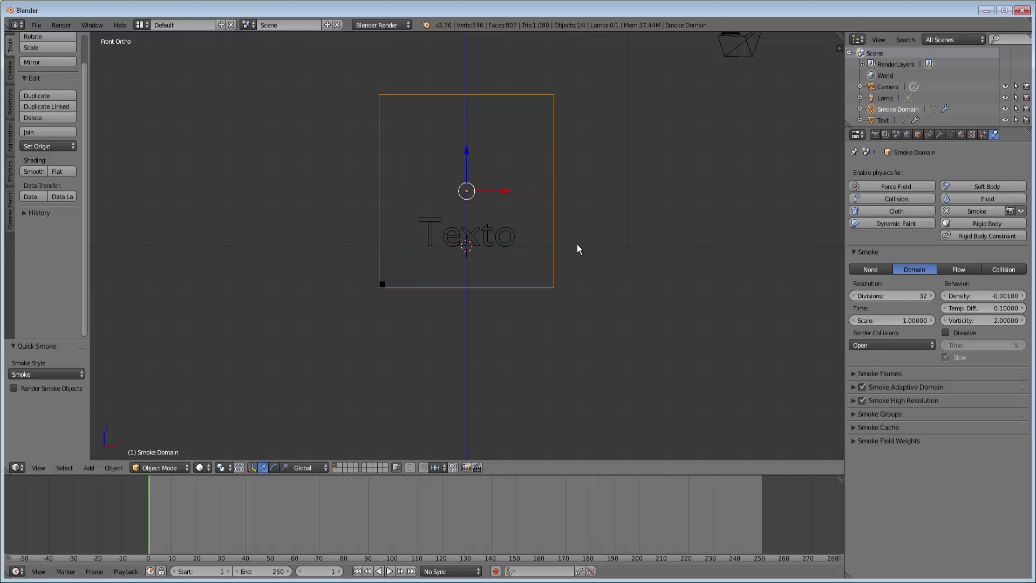
- Set the flow type of the text mesh's smoke physics to Fire
right_click(438, 215)
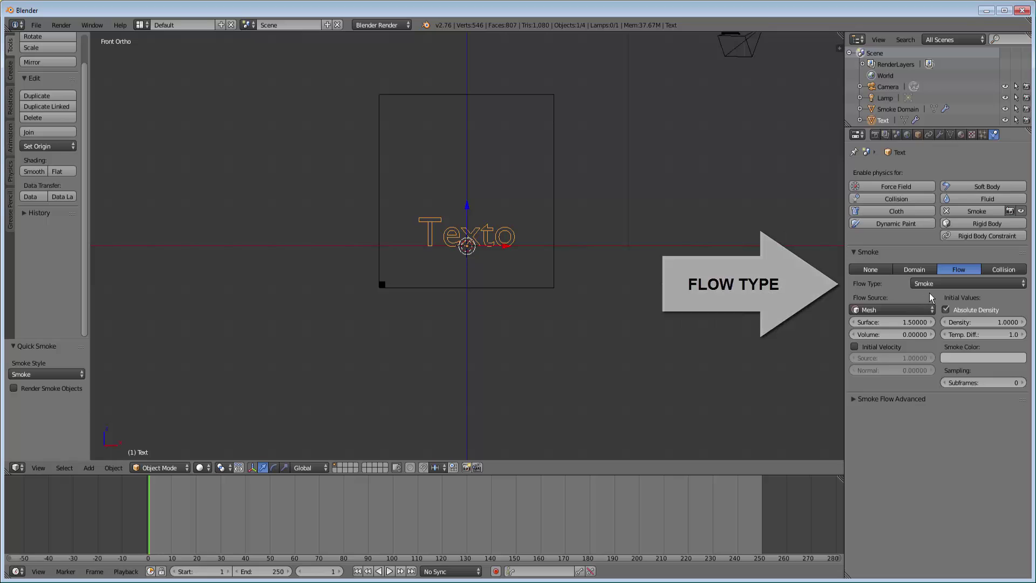
click(1024, 284)
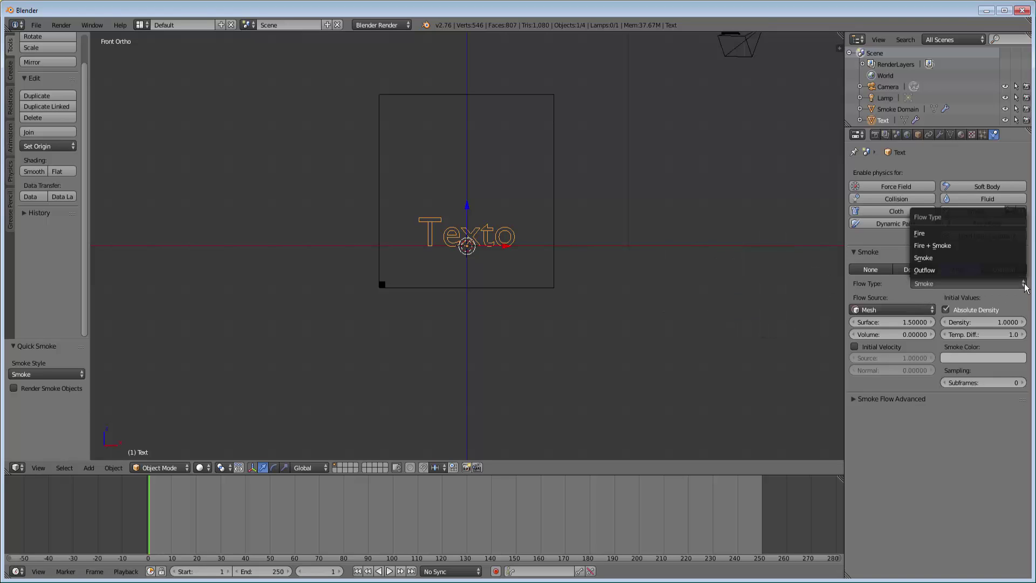
click(920, 233)
- Preview the fire animation up to frame 25 and return the timeline to frame 1
key(alt+a)
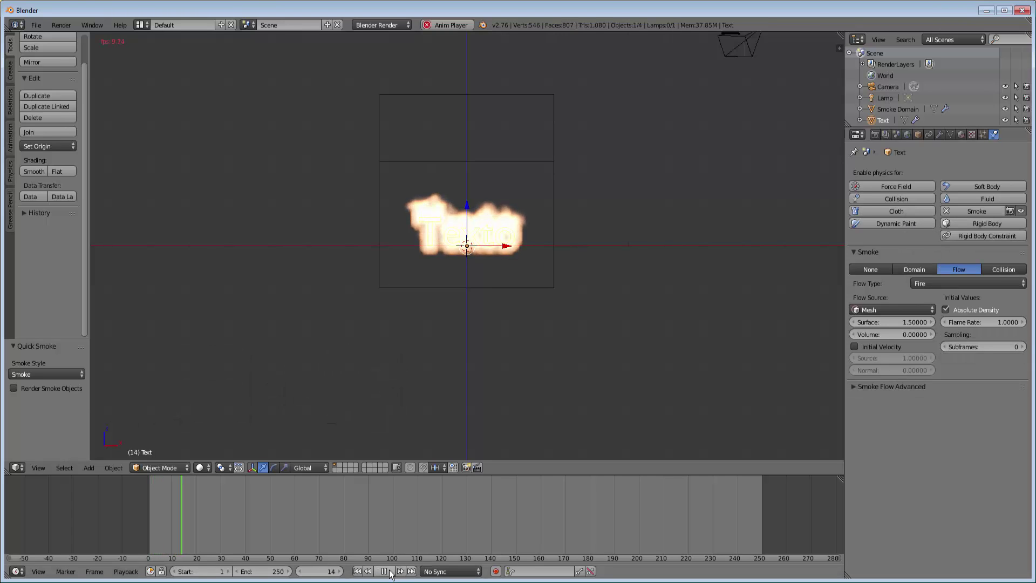
click(386, 571)
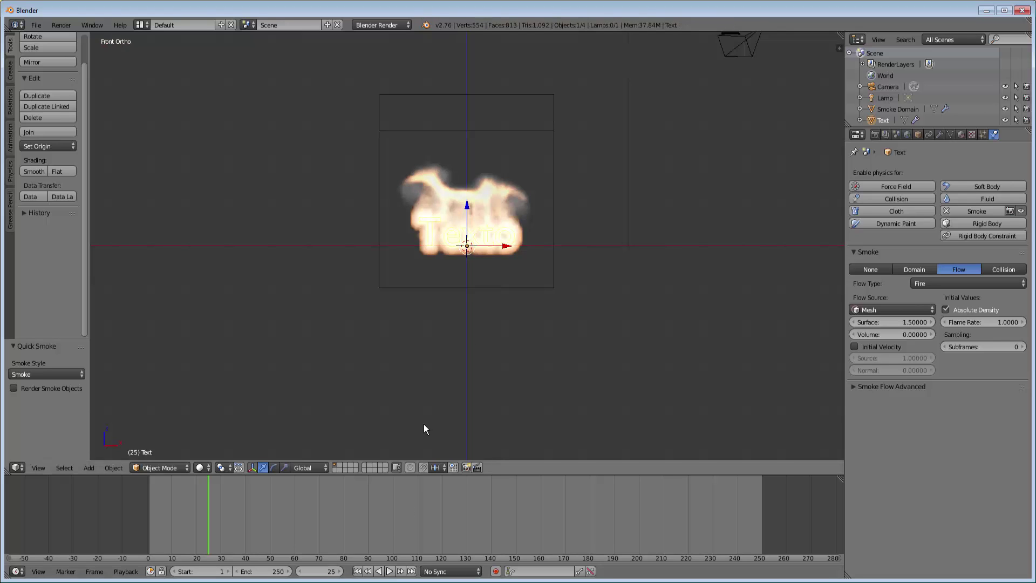
click(358, 571)
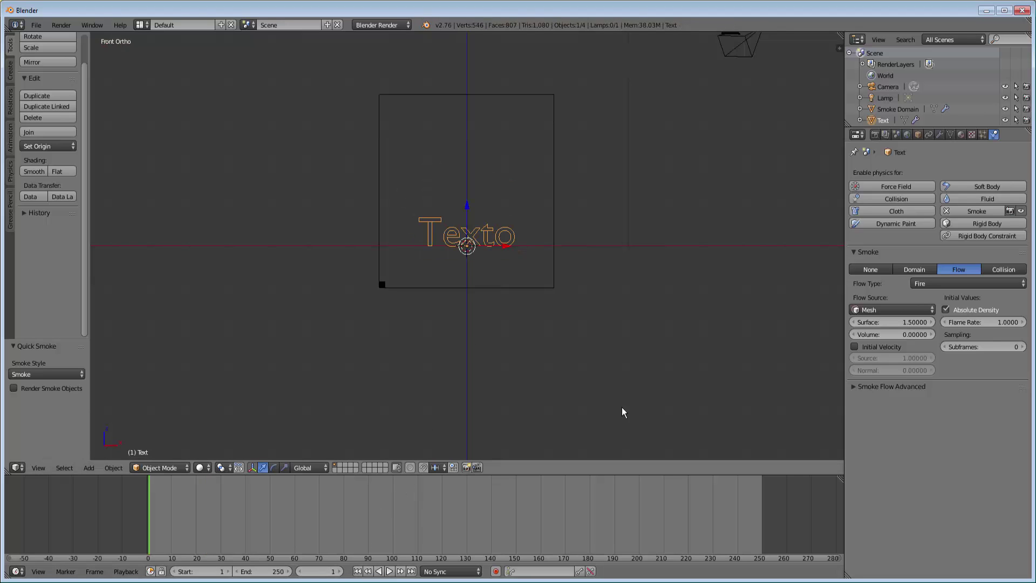
- Set the Surface value of the text's flow source to 0.7
click(888, 322)
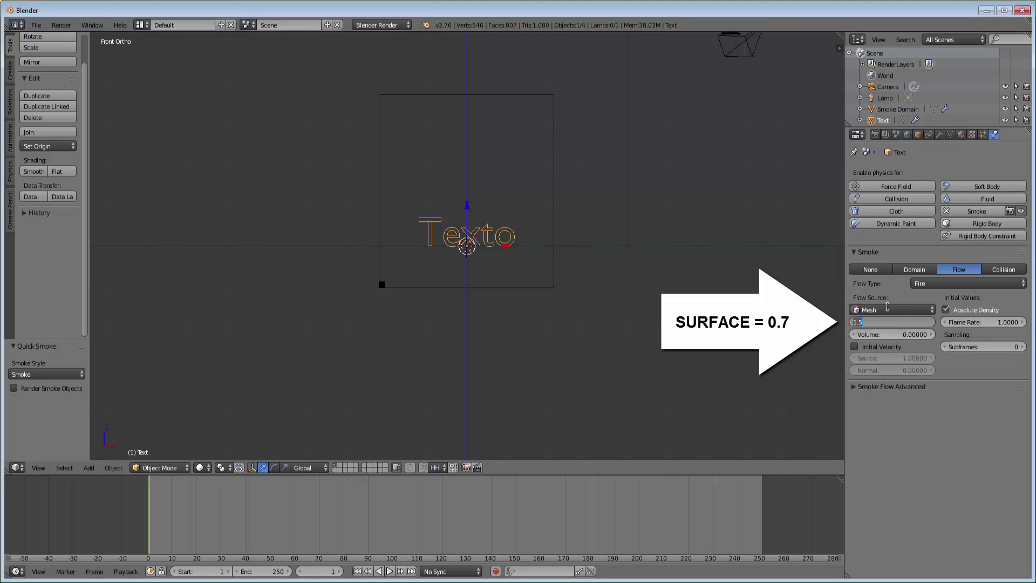
text(0.7)
key(Return)
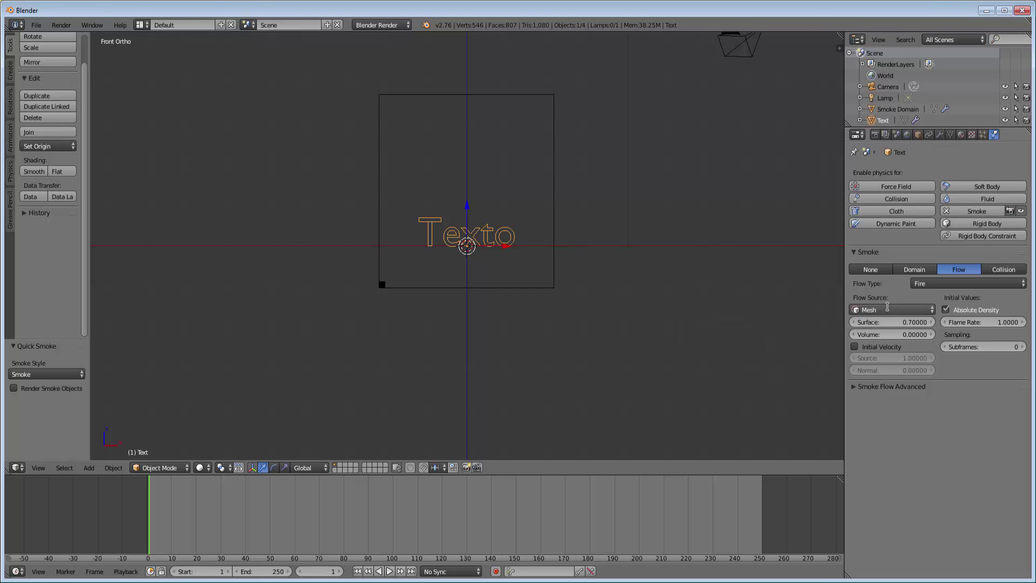
- Preview the reduced flames up to frame 15, render that frame and close the render
key(alt+a)
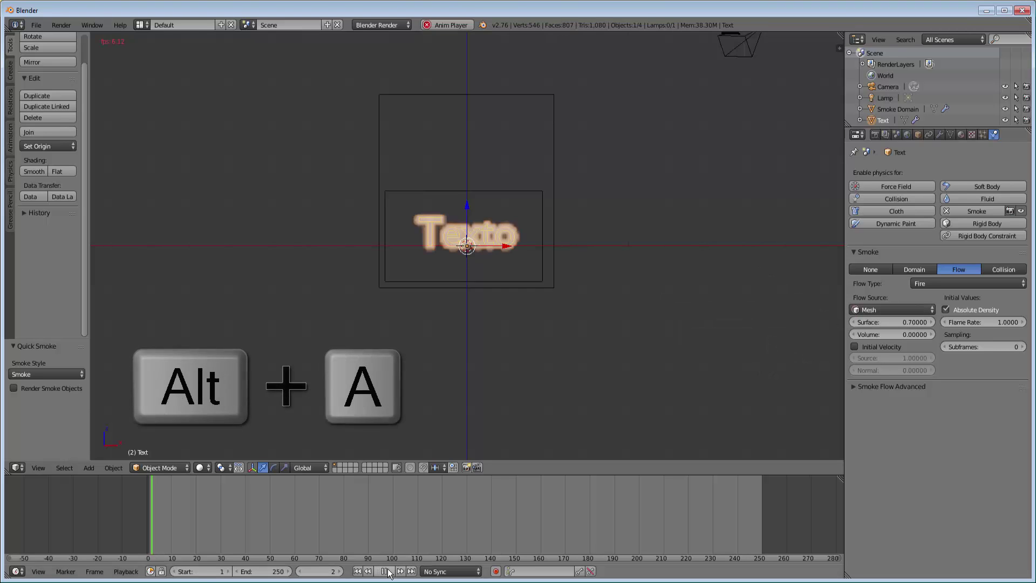
click(388, 571)
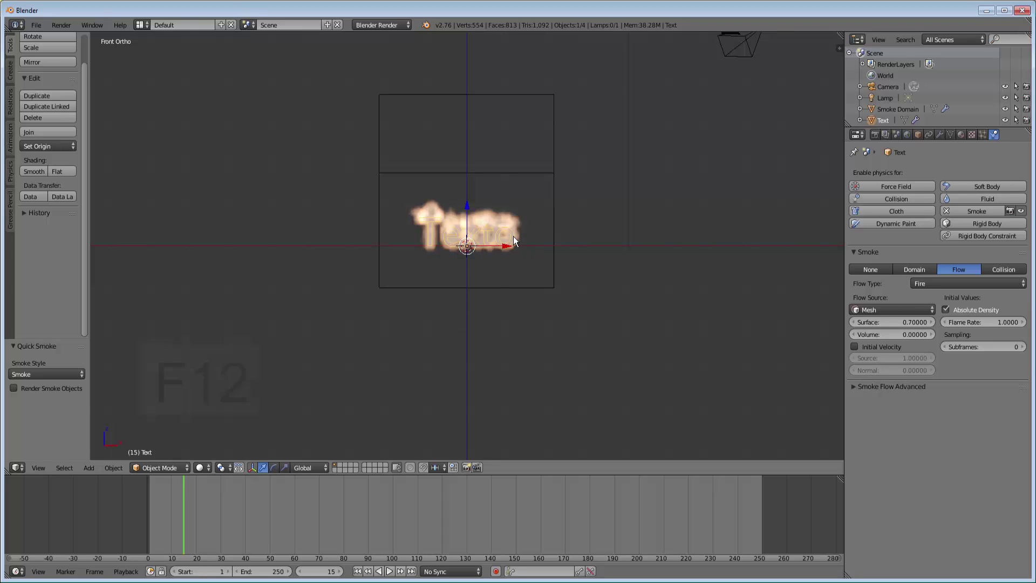
key(F12)
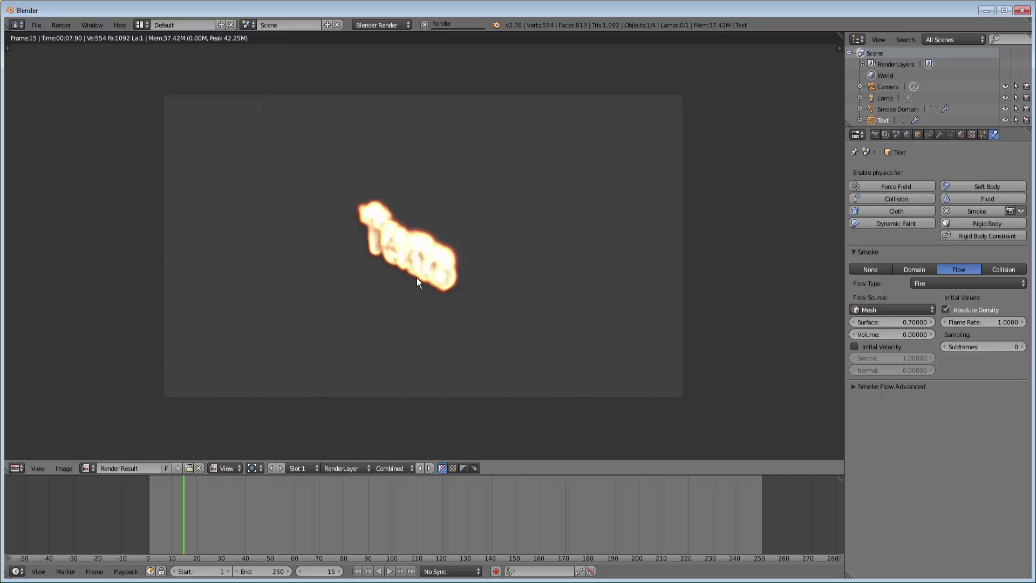
key(Escape)
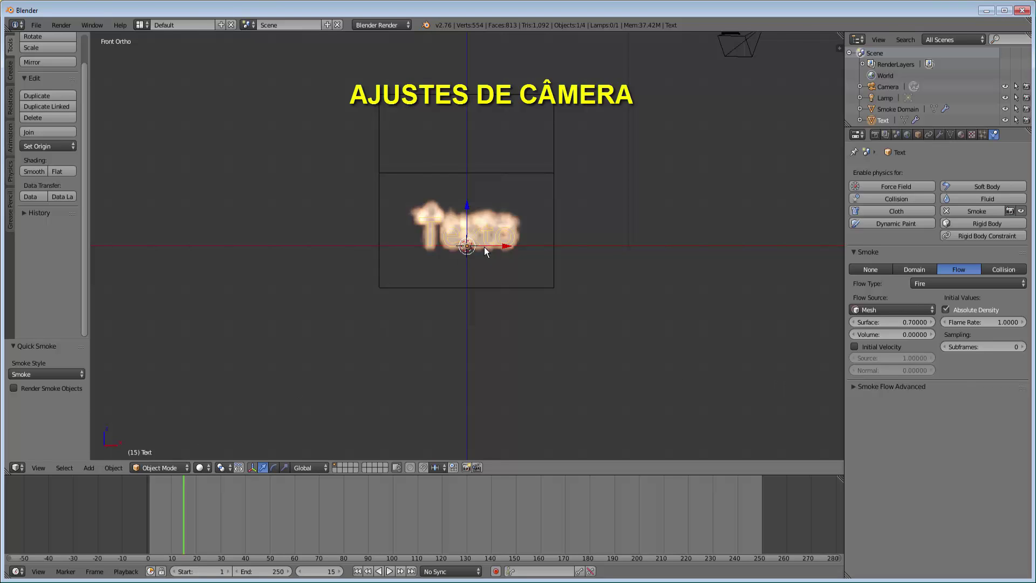
- Switch the 3D view to the camera's viewpoint and enable Lock Camera to View
click(43, 469)
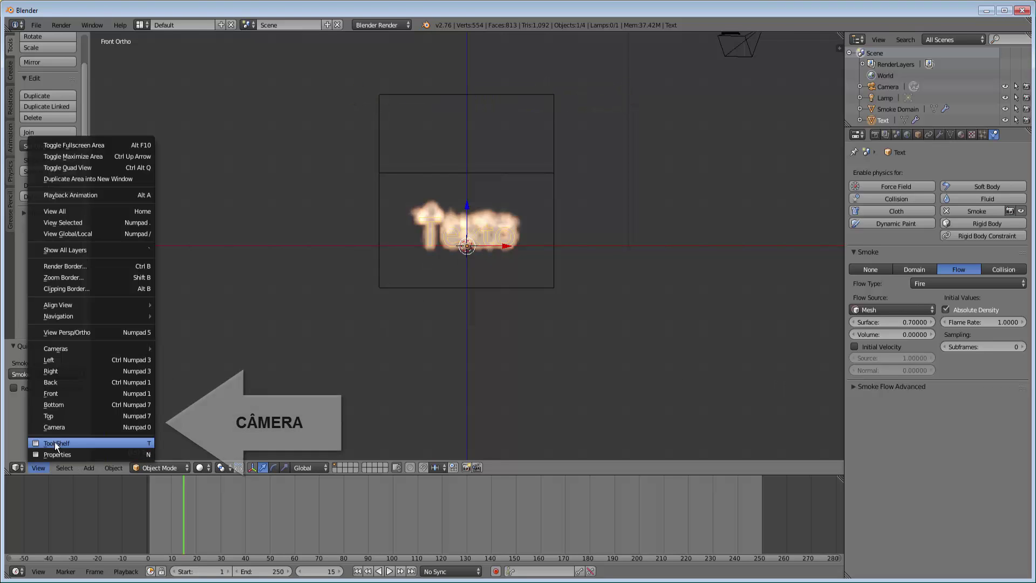
click(66, 427)
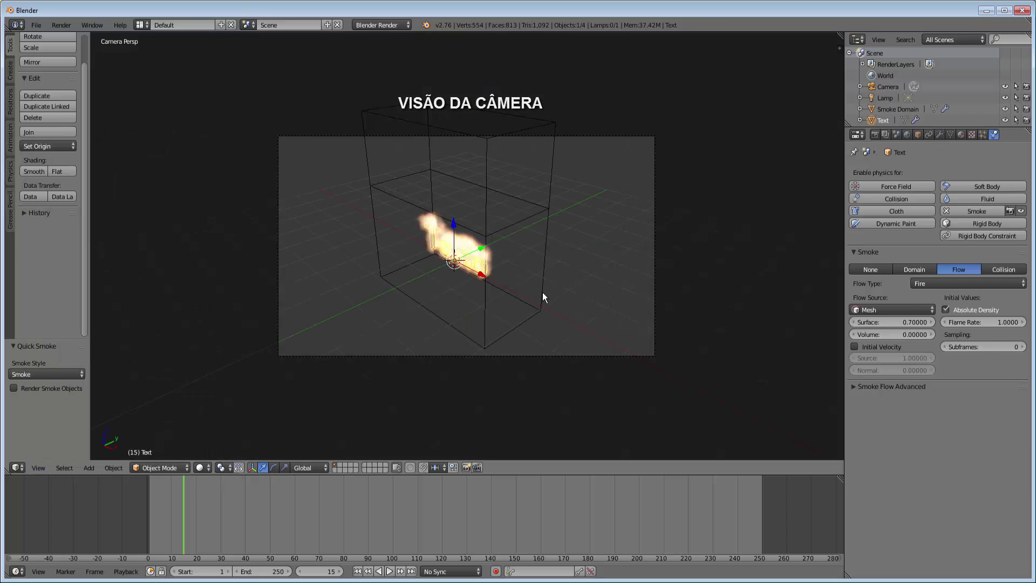
scroll(620, 390, up, 4)
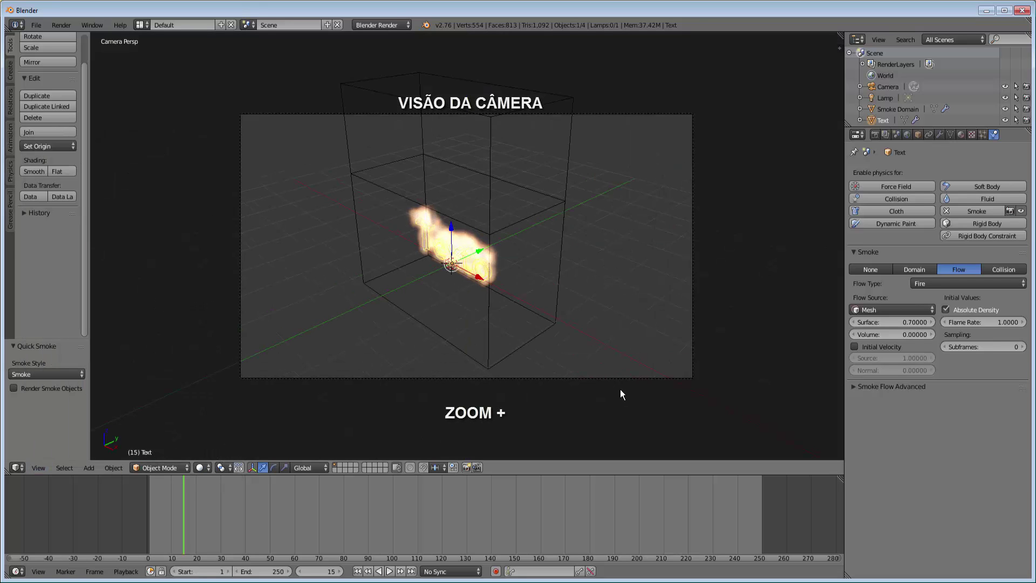
scroll(620, 390, up, 1)
scroll(620, 389, down, 1)
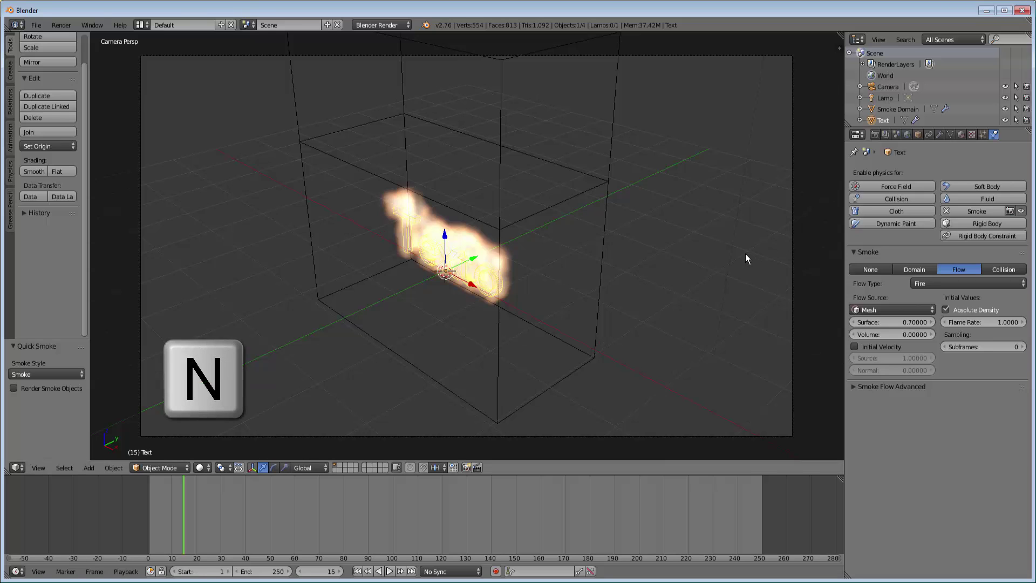
key(n)
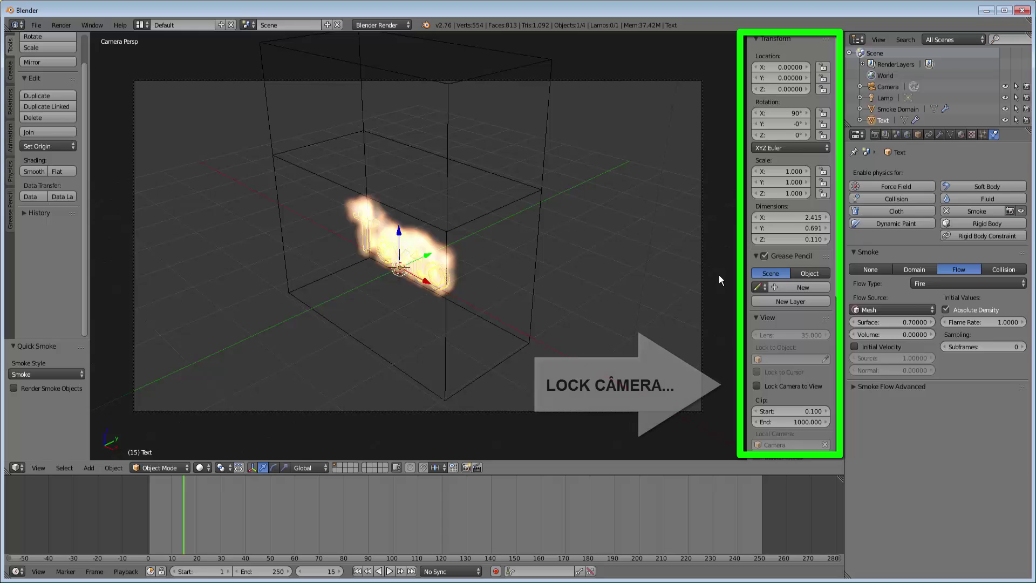
click(756, 385)
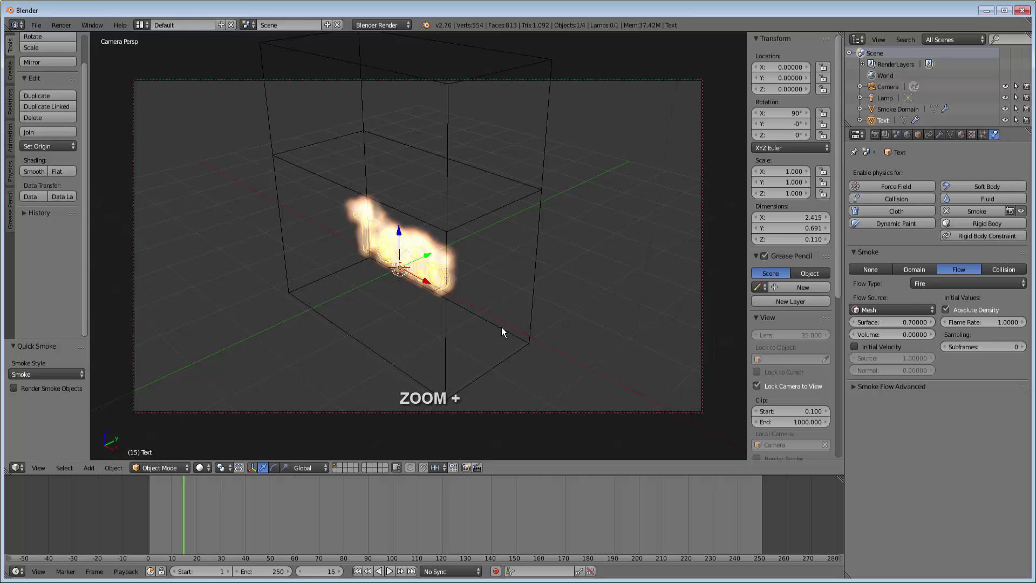
- Move the camera closer to the burning text and orbit it to a lower, more frontal angle, then hide the view properties
scroll(502, 332, up, 5)
scroll(502, 327, up, 2)
scroll(502, 328, up, 1)
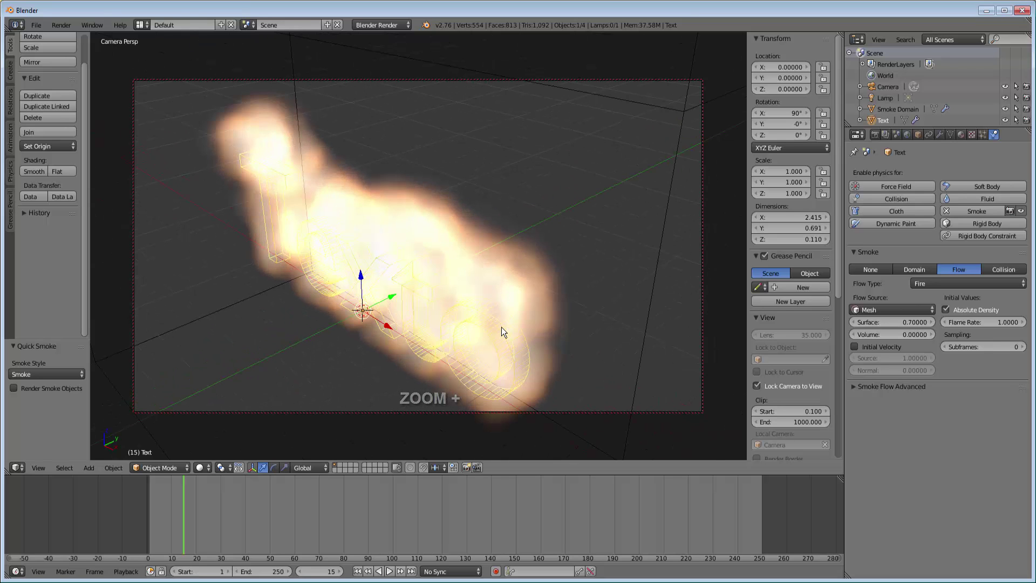
scroll(502, 327, down, 1)
scroll(502, 328, up, 1)
scroll(501, 328, down, 1)
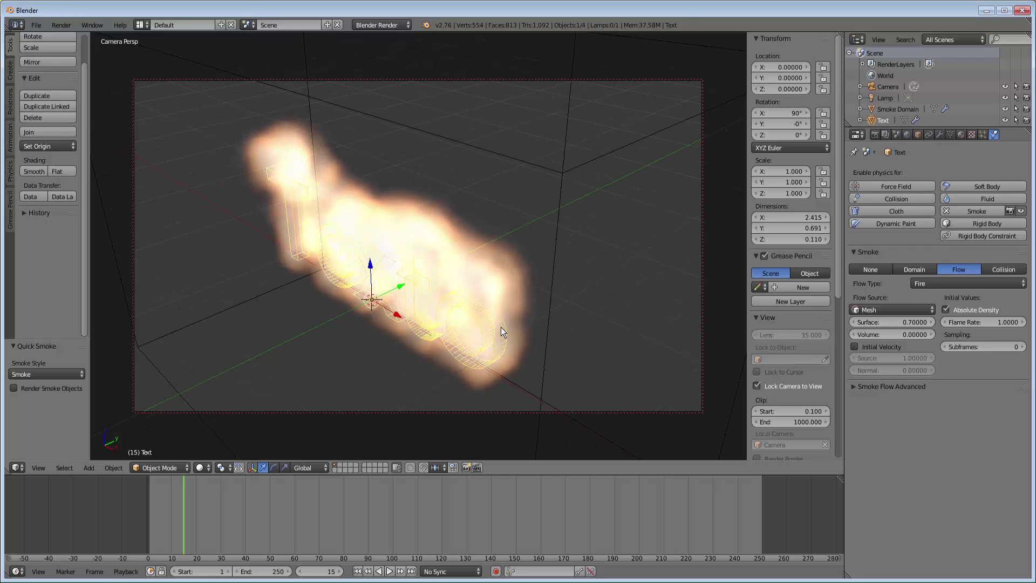
mouse_move(501, 326)
middle_down()
mouse_move(571, 302)
mouse_move(518, 315)
mouse_move(542, 298)
mouse_move(507, 299)
middle_up()
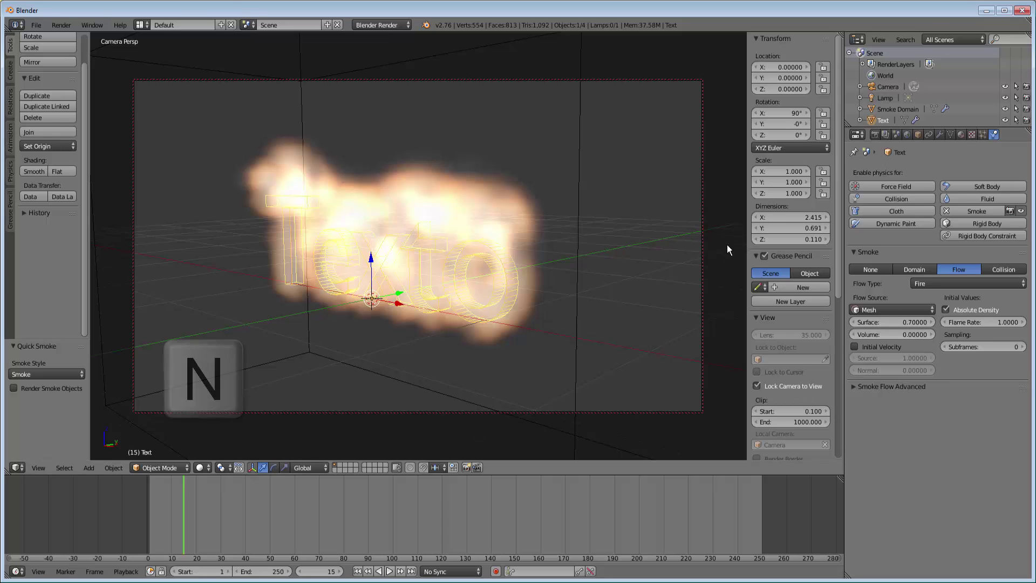
key(n)
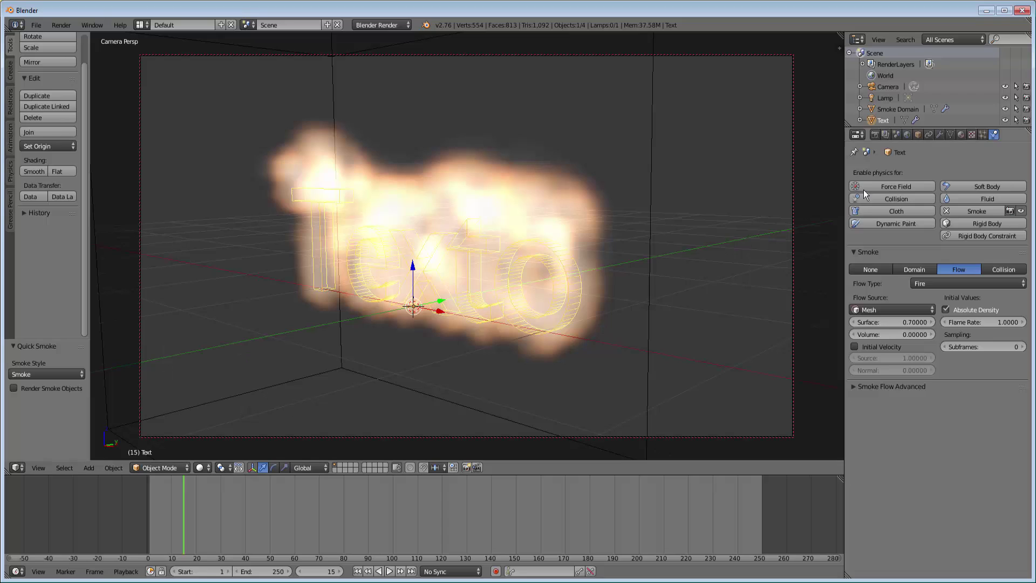
- Set the World horizon color to black
click(907, 135)
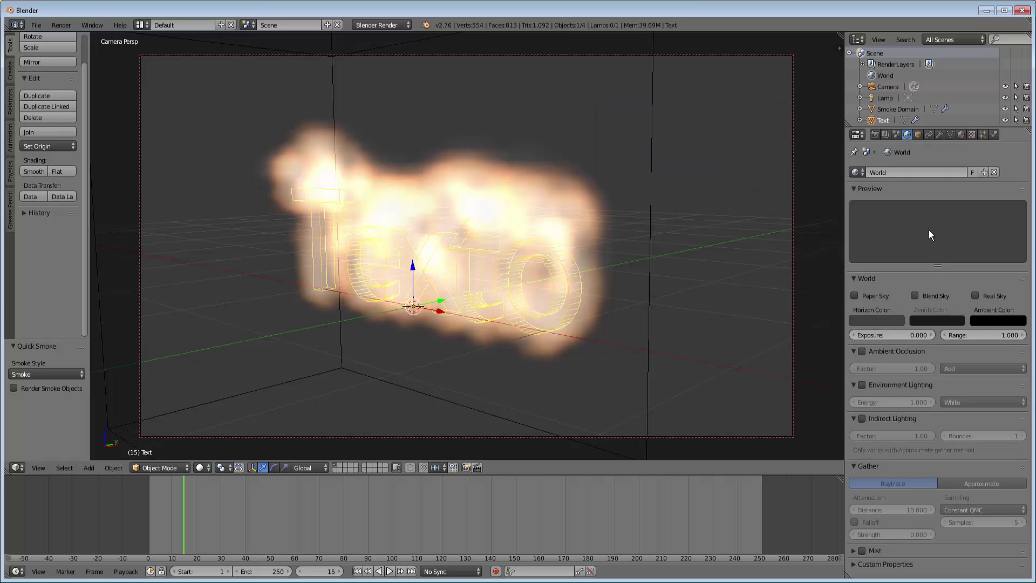
click(873, 322)
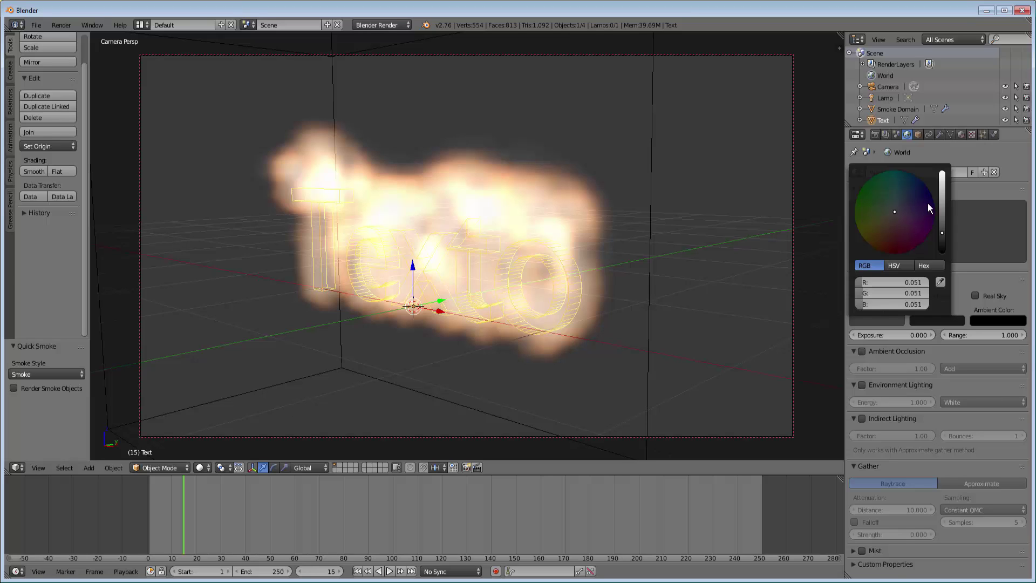
click(942, 232)
drag(942, 232, 942, 252)
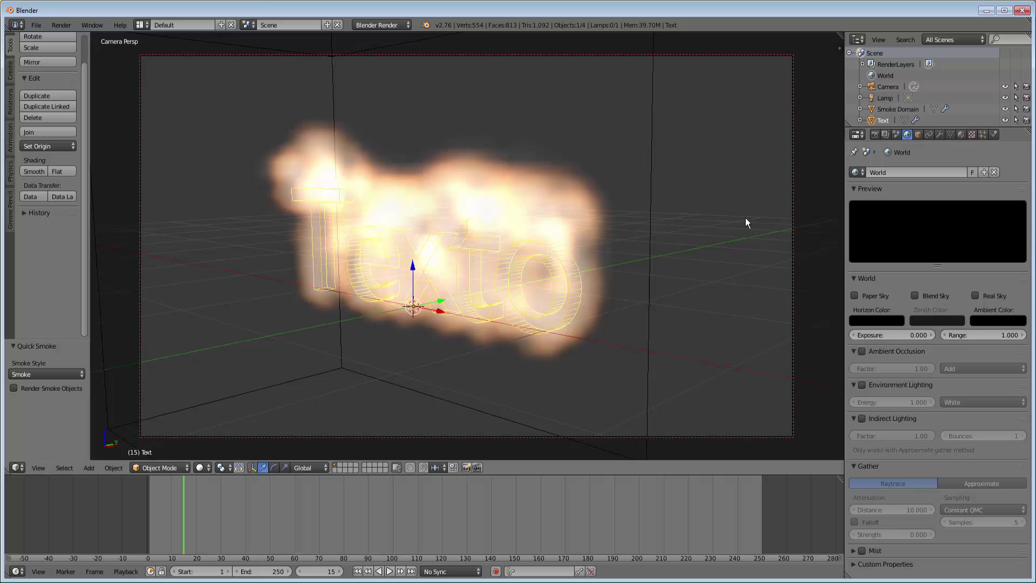
- Render frame 15 with the black background, close the render and return the timeline to frame 1
key(F12)
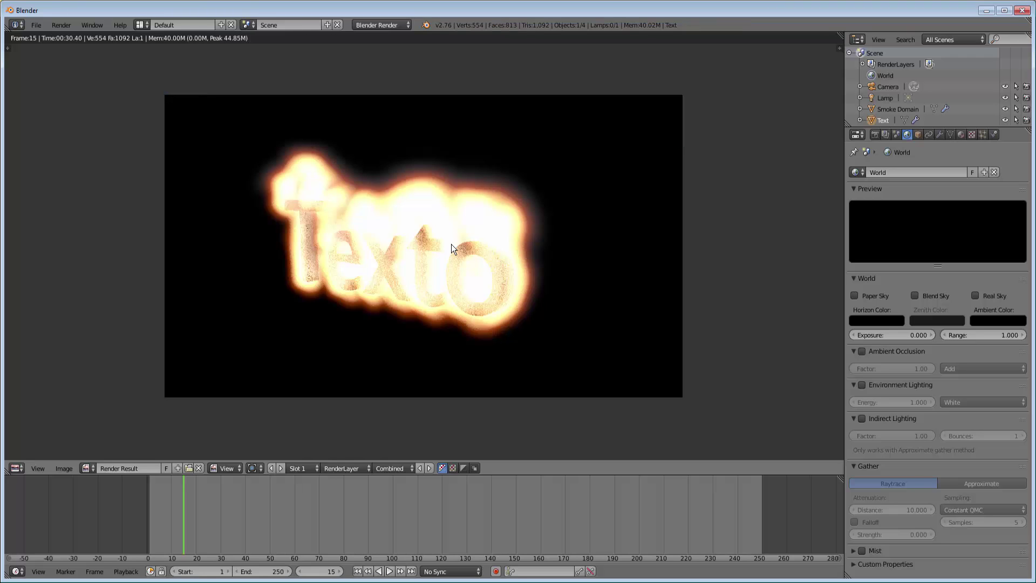
key(Escape)
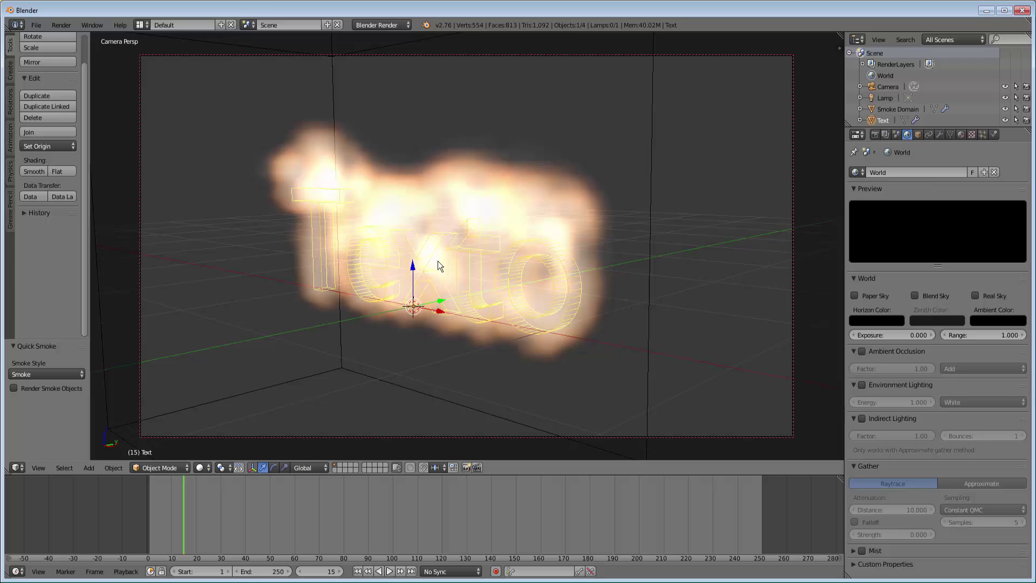
click(357, 572)
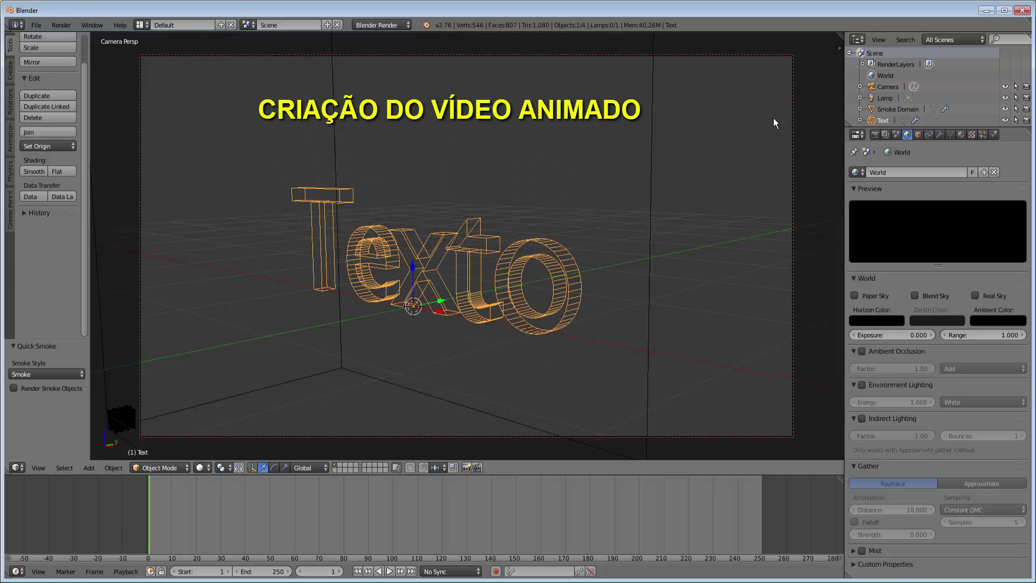
- Apply the HDTV 720p render preset to the scene's output dimensions
click(876, 135)
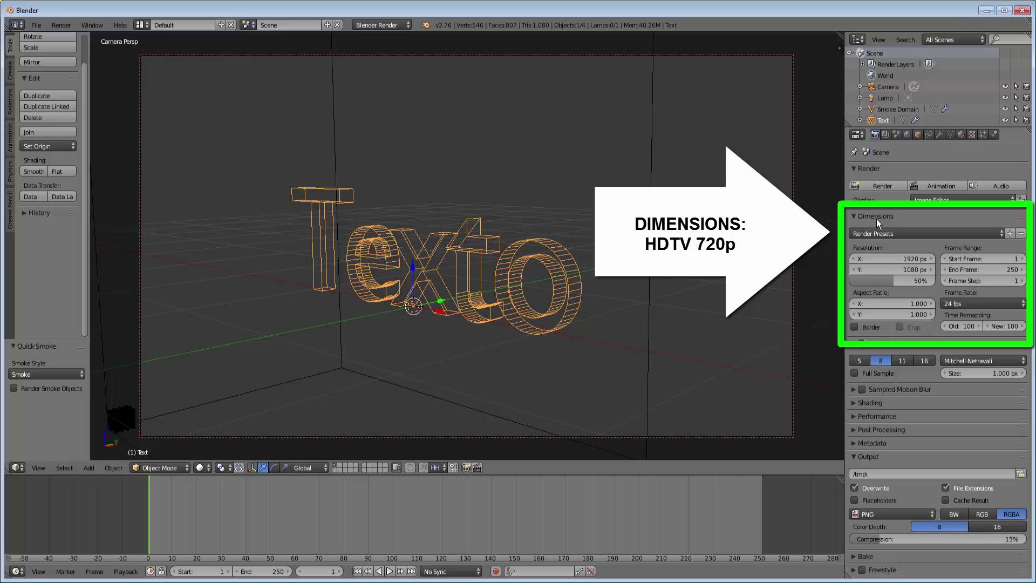
click(921, 231)
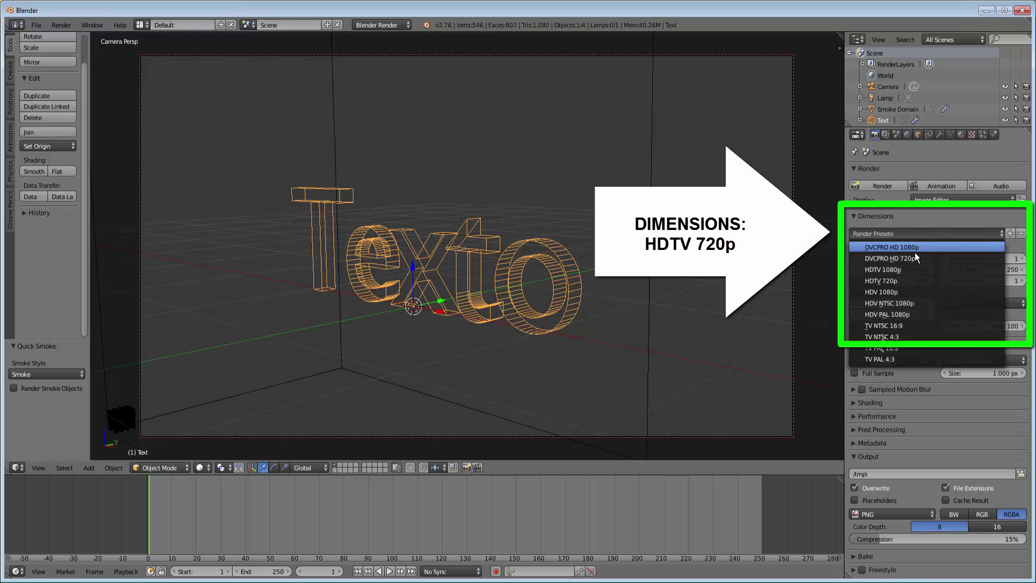
click(888, 281)
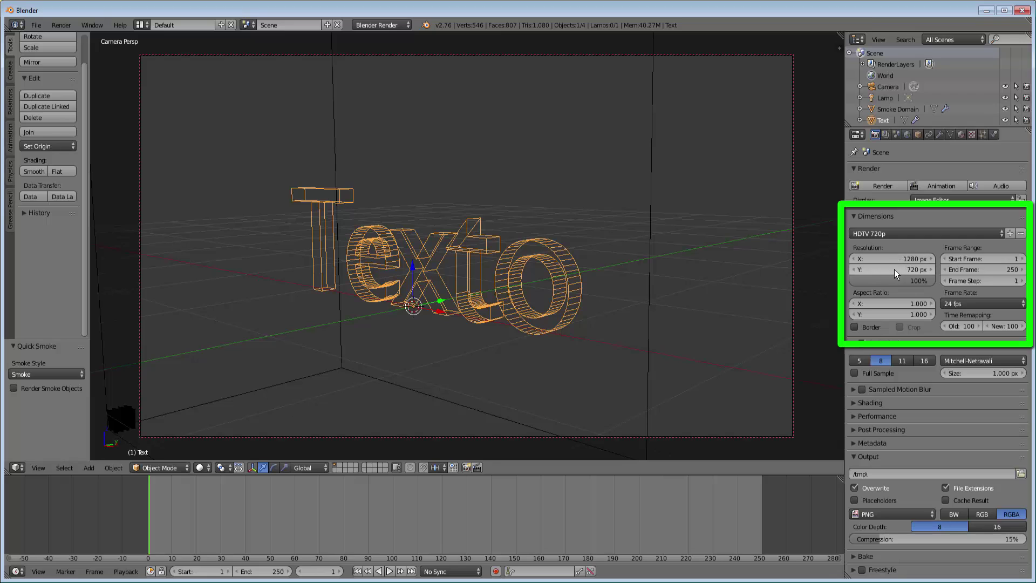
- Name the render output file "texto fogo" in the tmp folder and check that folder's contents without changing the path
click(871, 473)
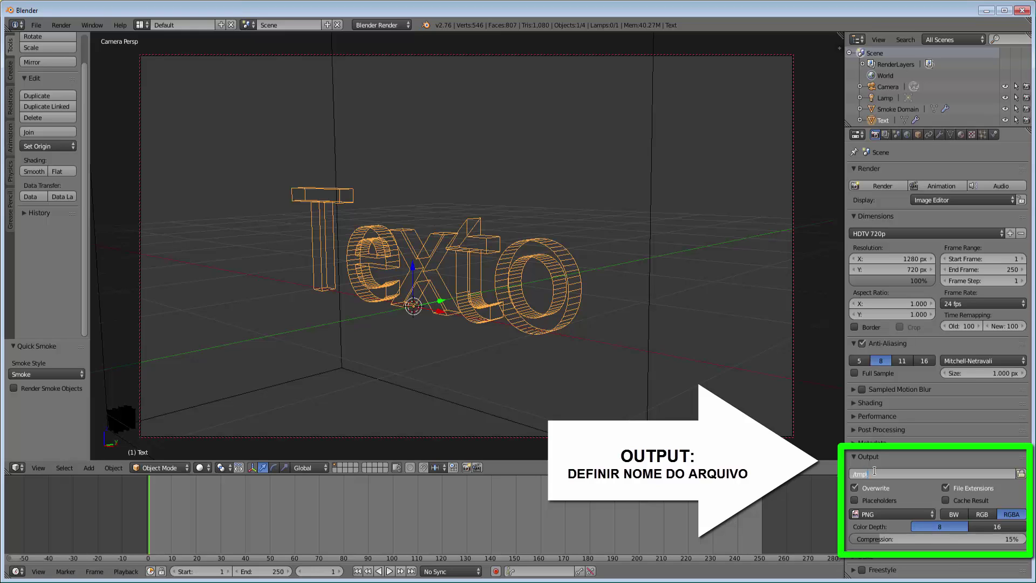
text(texto fogo)
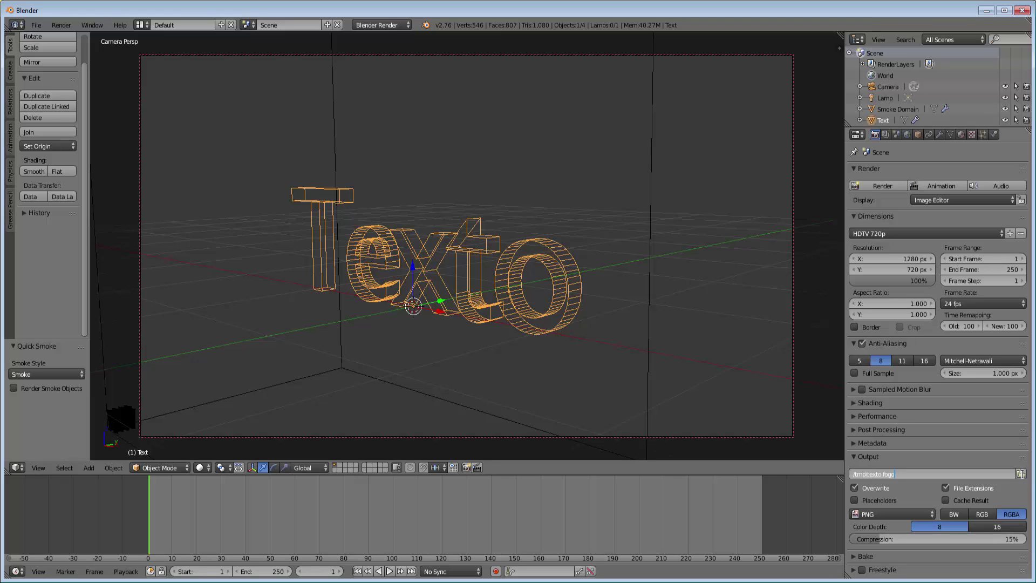
click(1021, 473)
click(1021, 473)
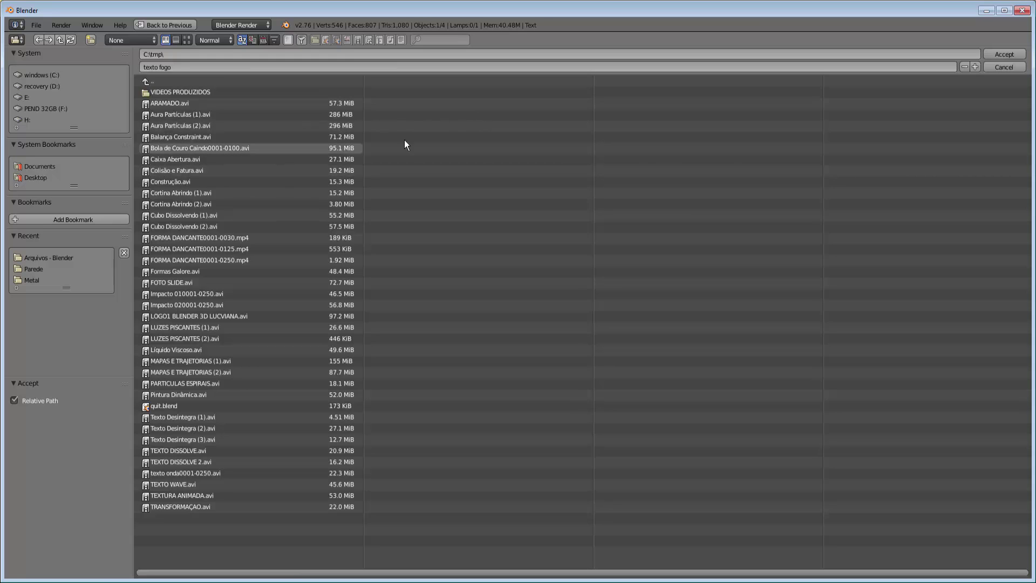
click(1007, 69)
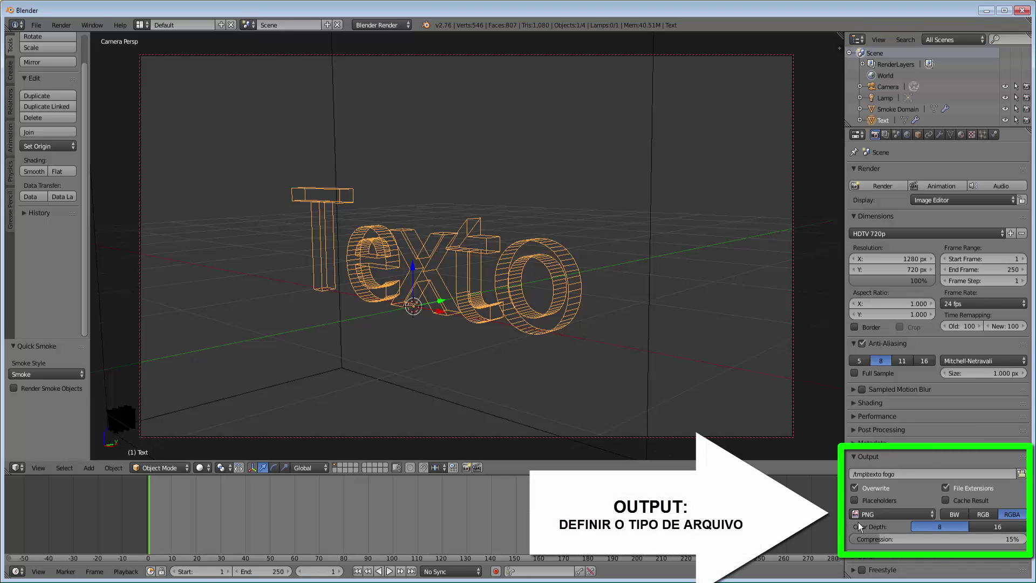
- Set the output format to AVI JPEG with RGB color and 100% quality
click(933, 512)
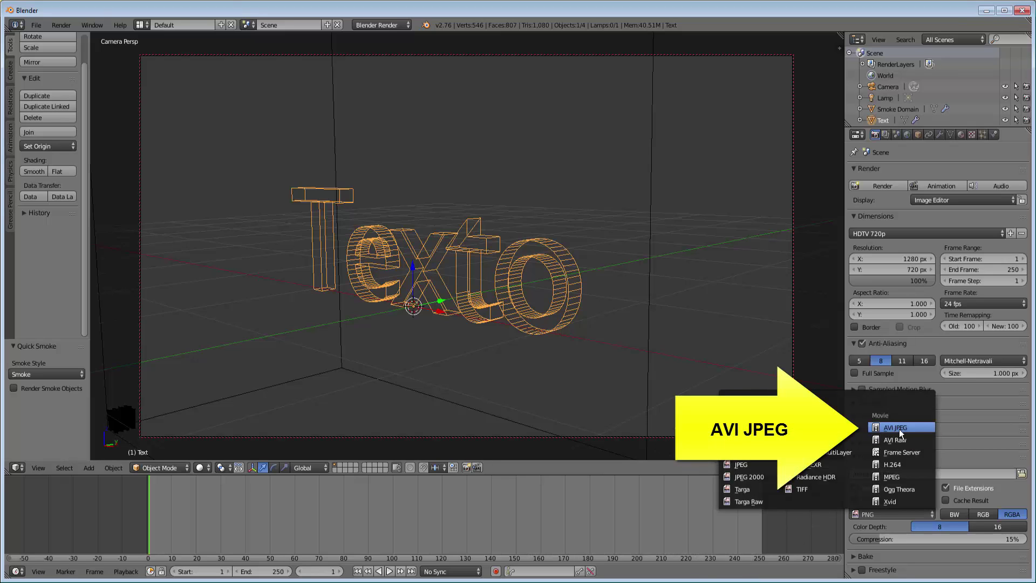
click(898, 429)
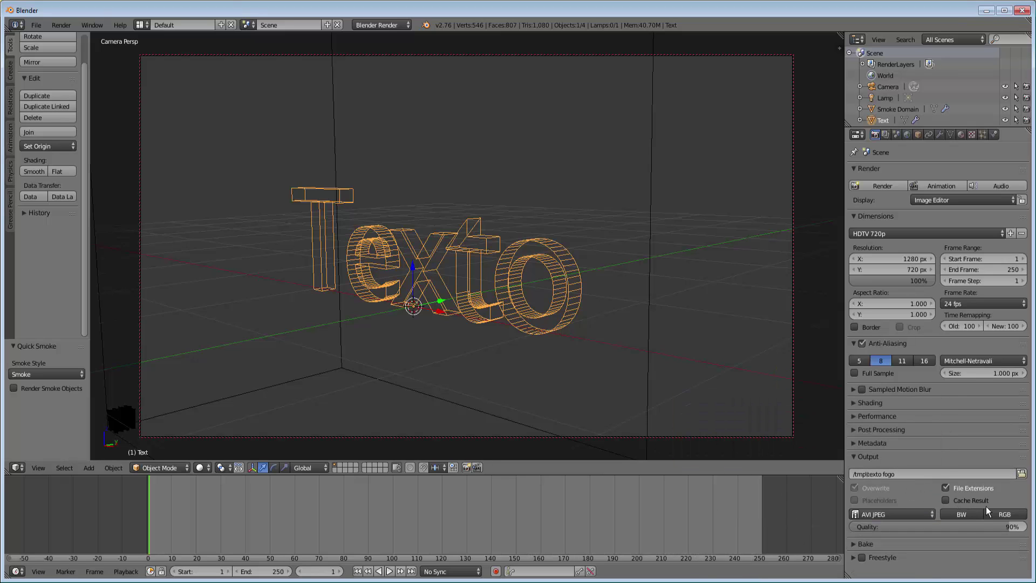
click(1002, 514)
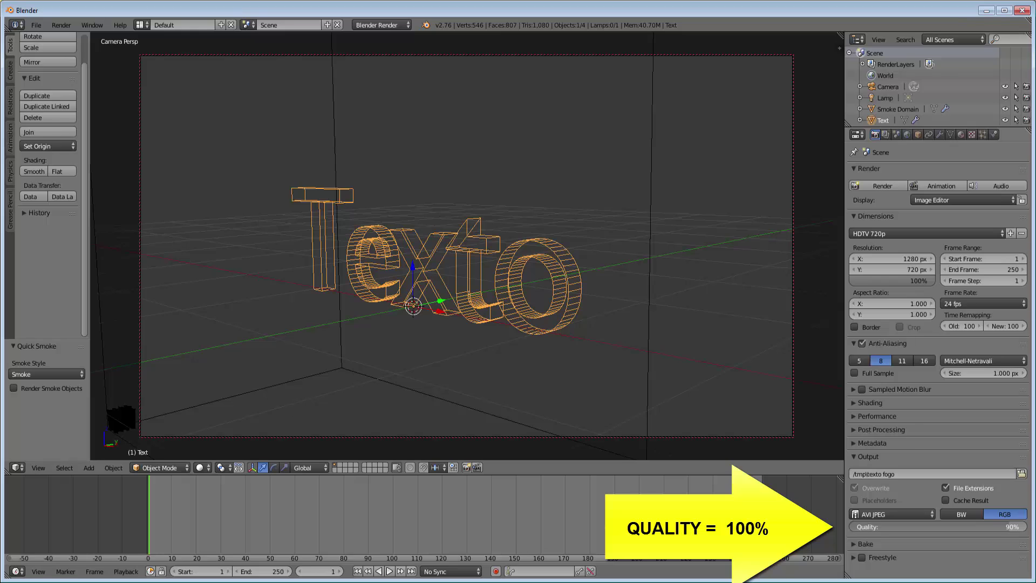
drag(1003, 527, 1020, 527)
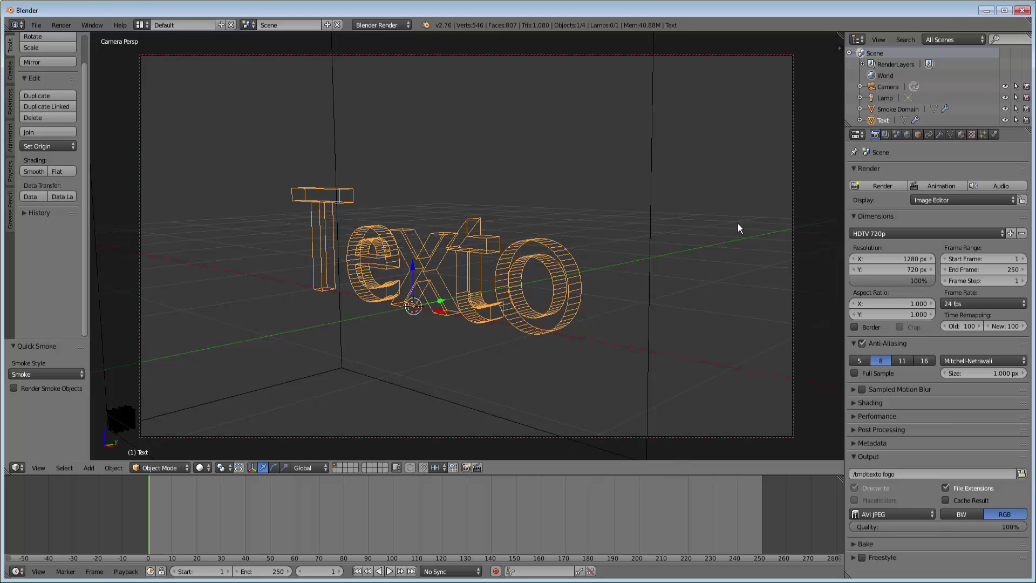
- Render the full animation and play back the resulting video, closing the player and the render view
click(937, 182)
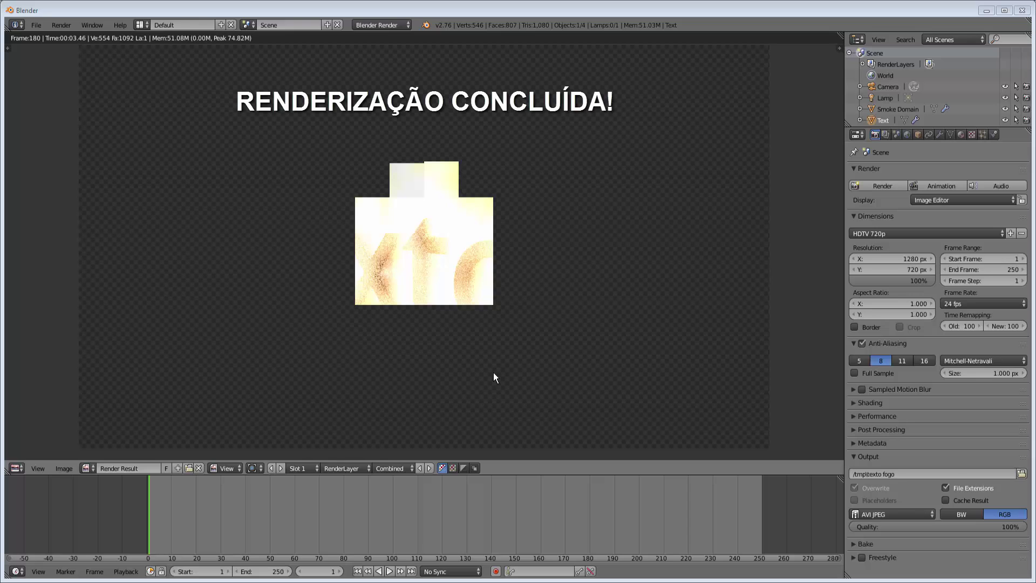
click(61, 24)
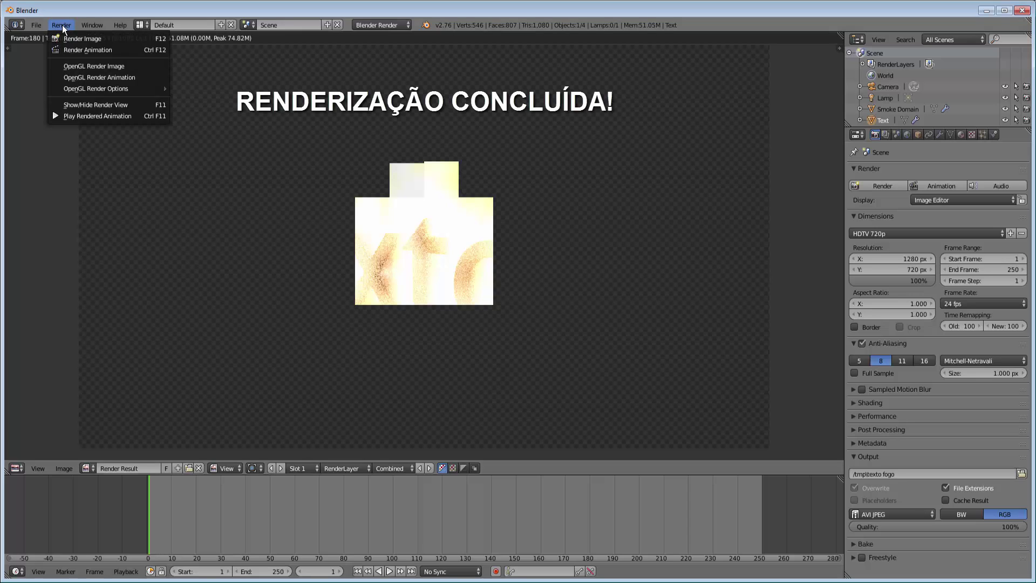
click(83, 116)
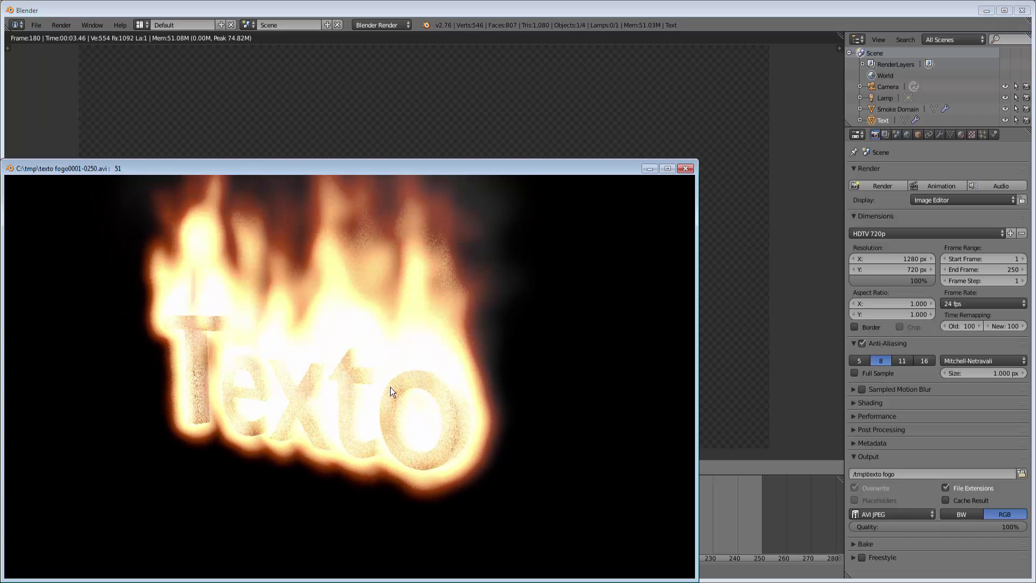
click(686, 170)
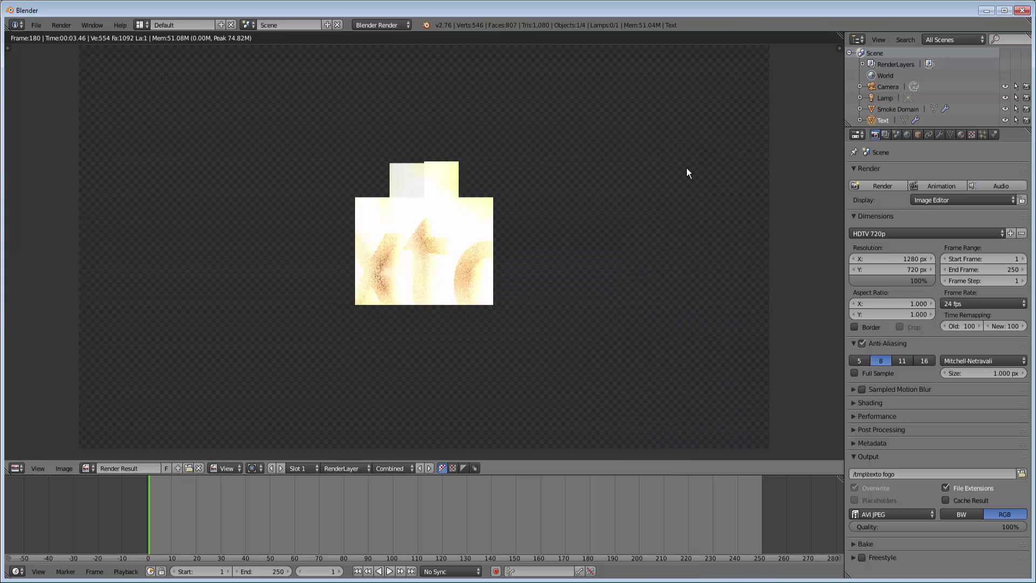
key(Escape)
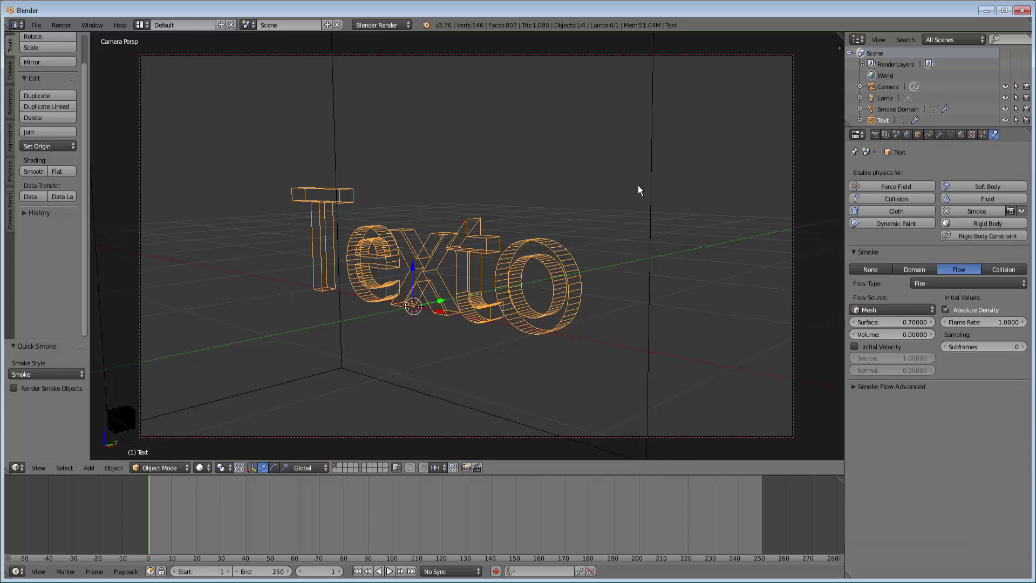
- Select the Smoke Domain and show its Smoke Cache settings
right_click(649, 173)
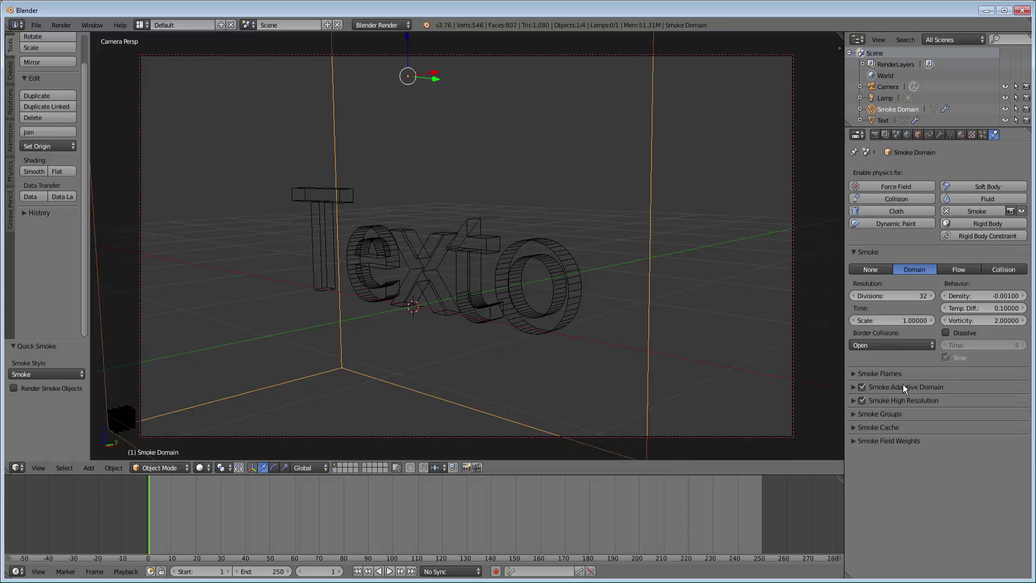
click(853, 428)
scroll(874, 511, down, 1)
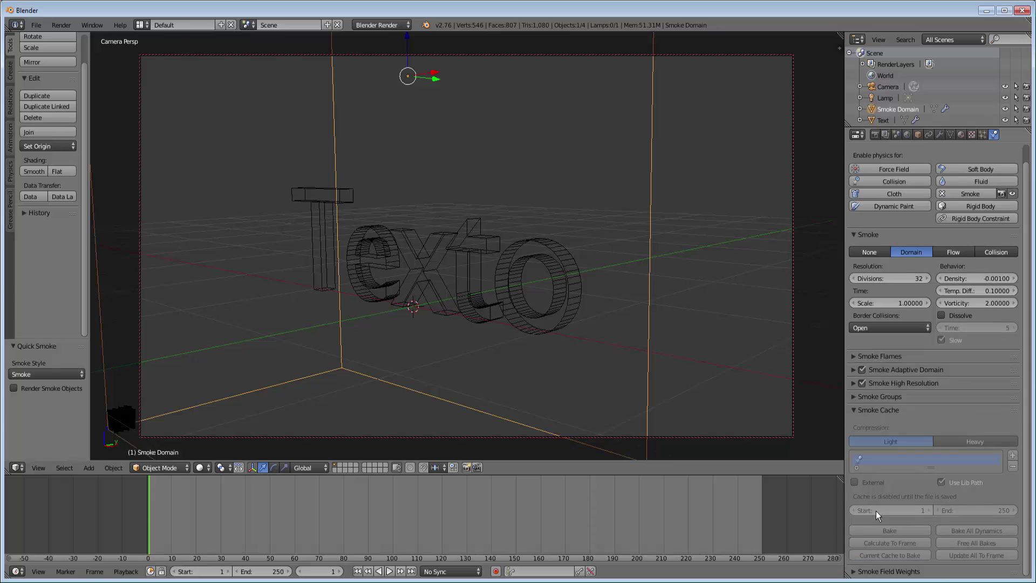